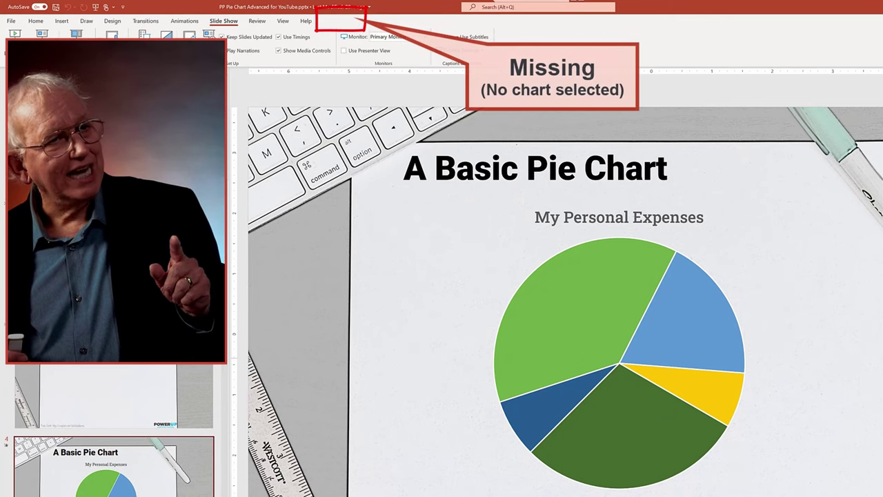
Select the 'My Personal Expenses' pie chart, deselect it, then select it again
click(701, 362)
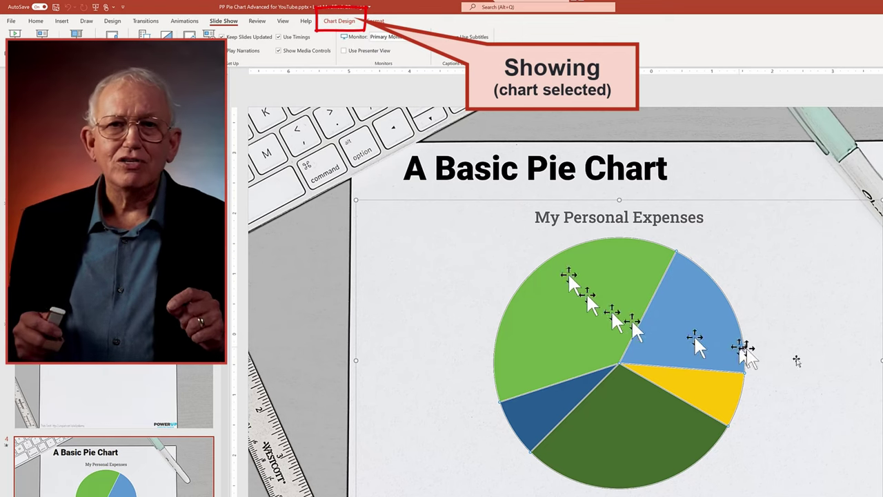
key(Escape)
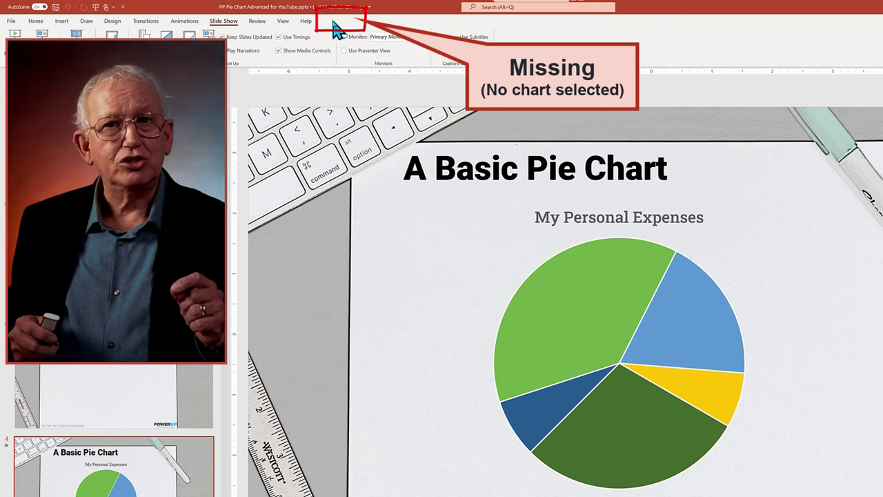
click(596, 301)
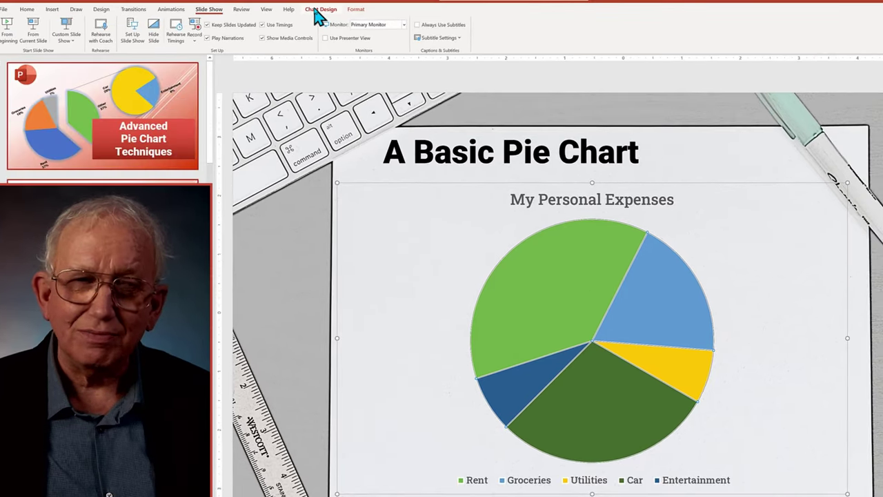
Apply Quick Layout 4 so slices show category-and-value labels like Rent, 450
click(319, 9)
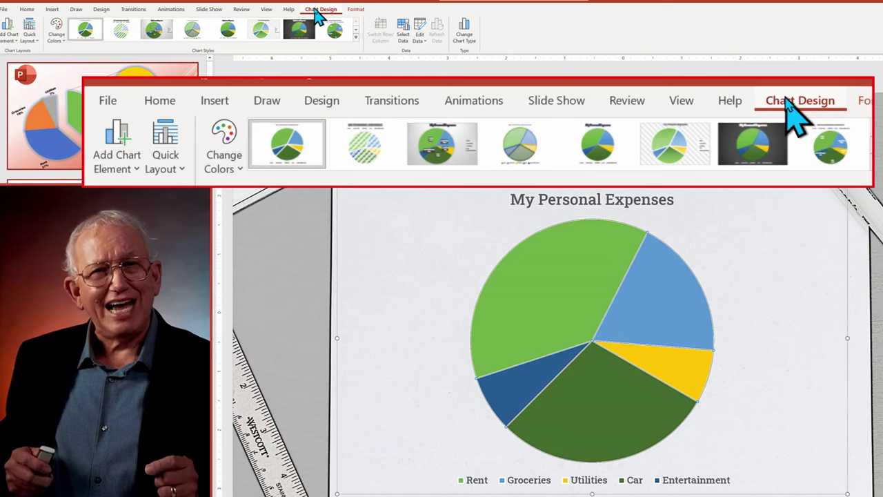
click(37, 42)
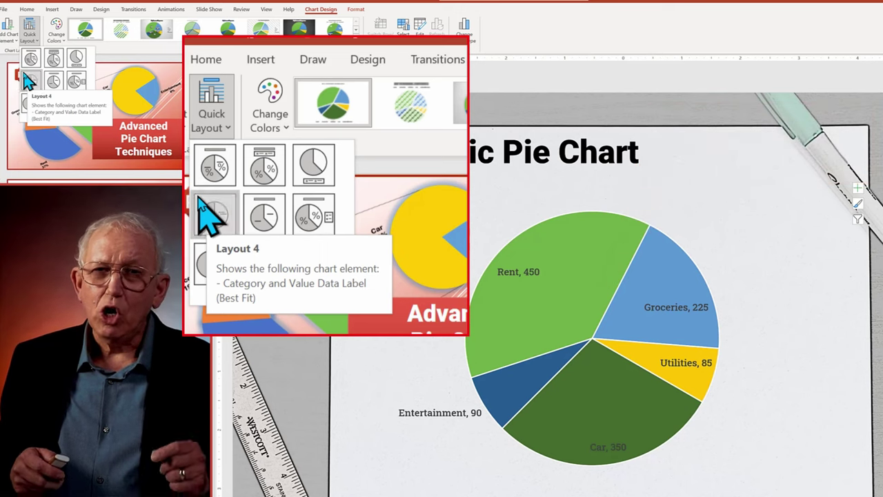
click(27, 77)
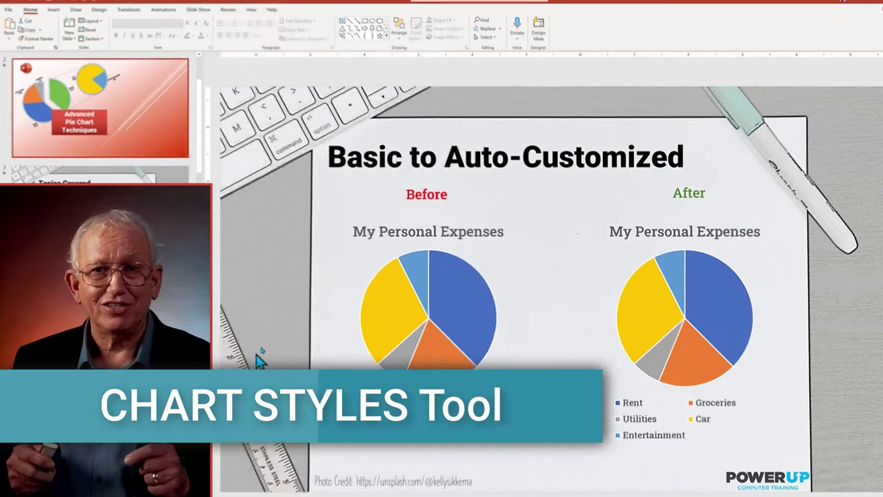
Apply Chart Style 3 to the After chart for grey-gradient percentage labels
click(760, 301)
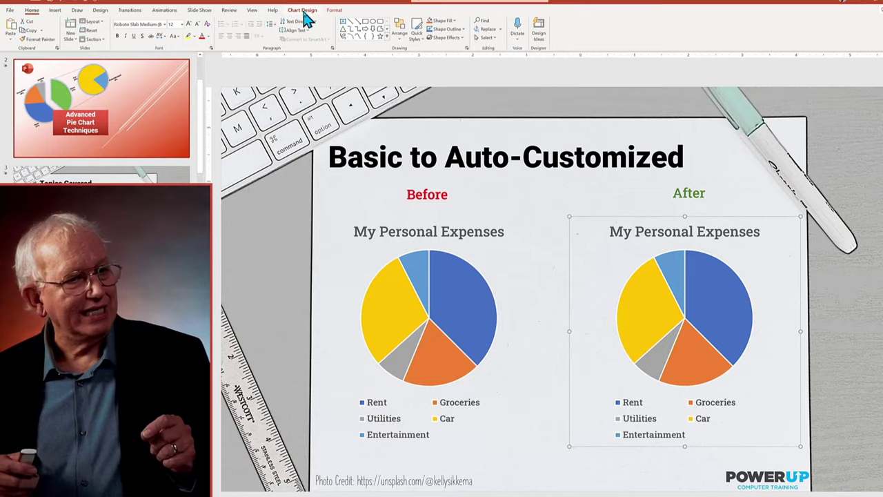
click(302, 11)
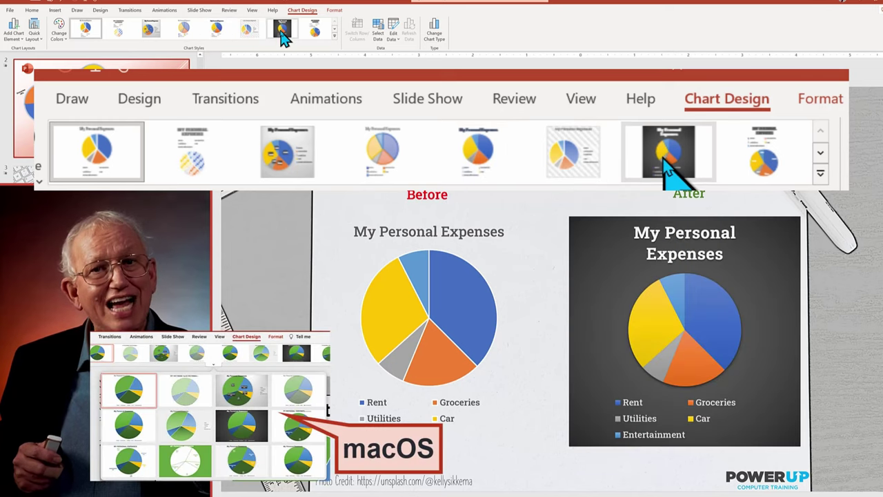
click(334, 35)
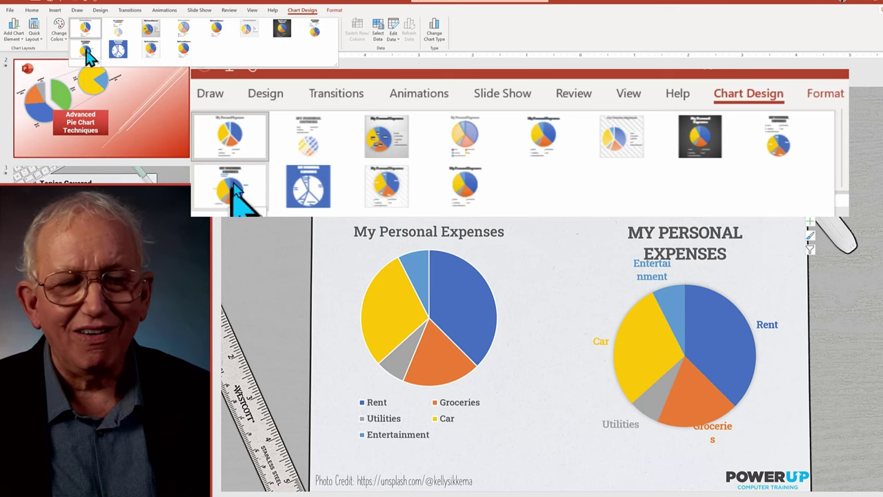
click(152, 31)
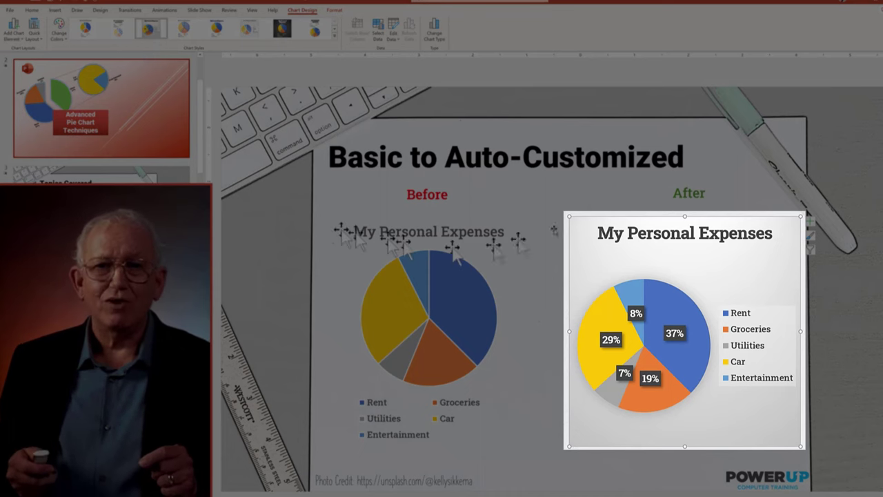
click(556, 197)
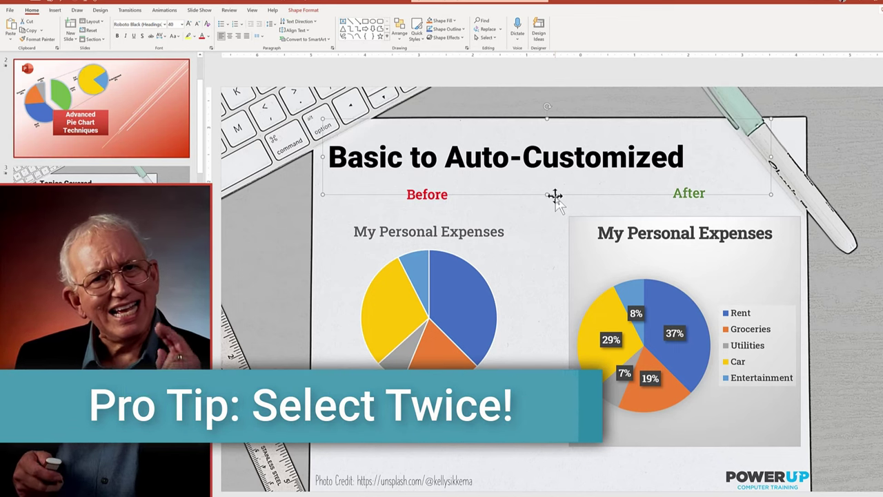
click(674, 286)
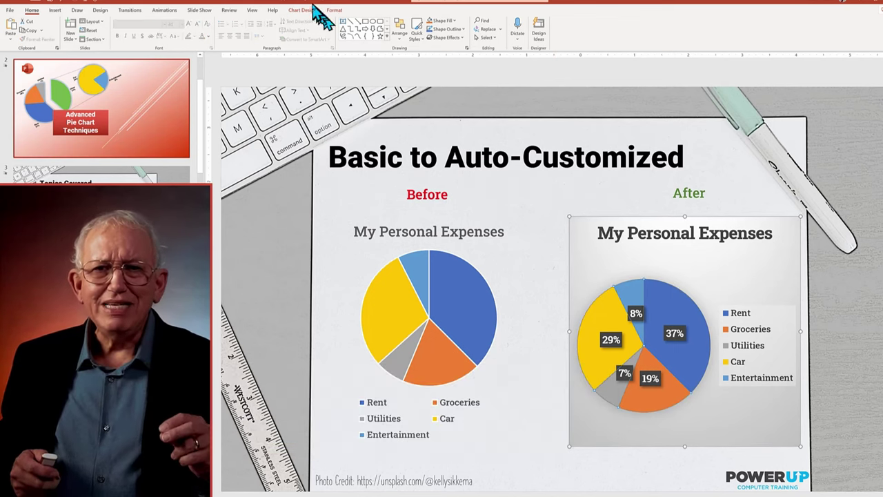
Give the Before chart the same dark charcoal chart style as the After chart
click(311, 10)
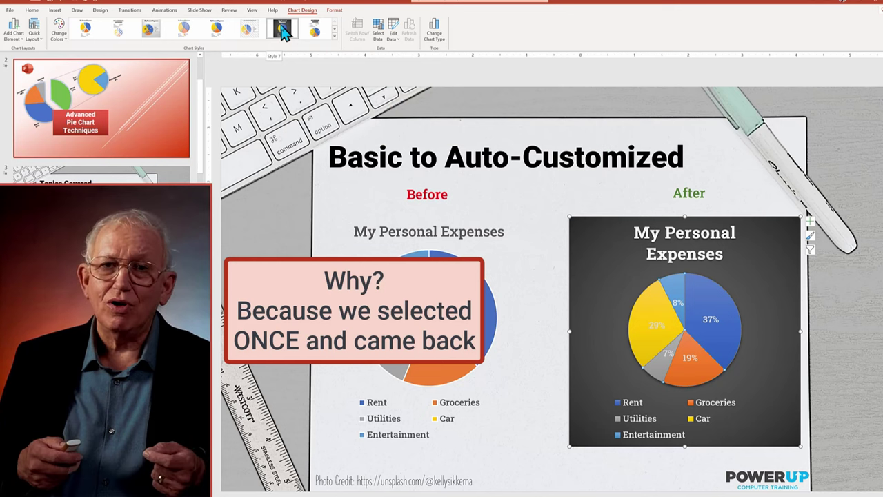
click(483, 279)
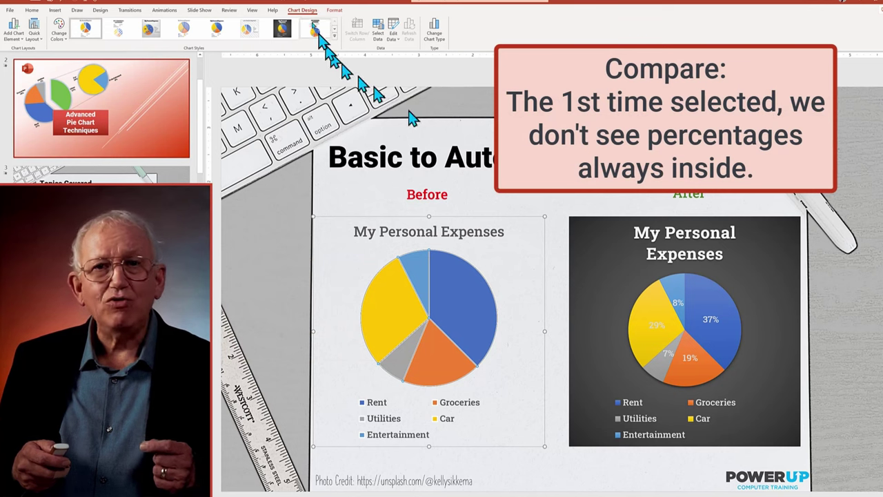
click(283, 30)
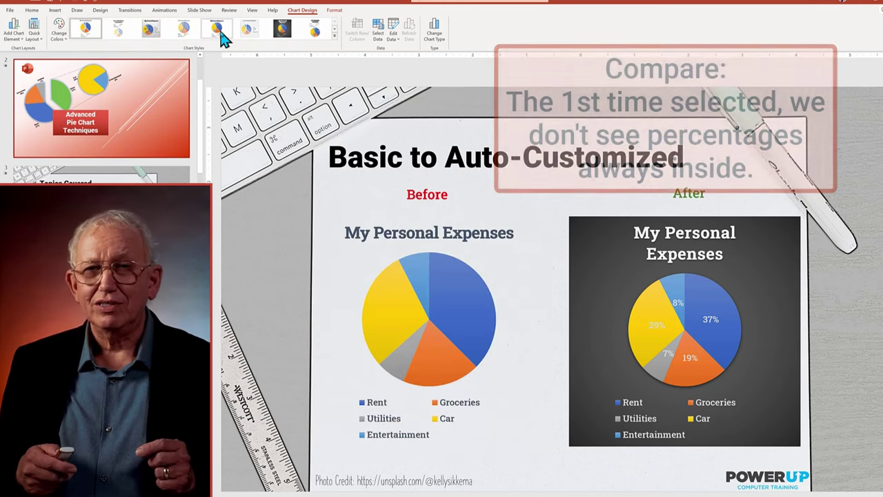
click(281, 31)
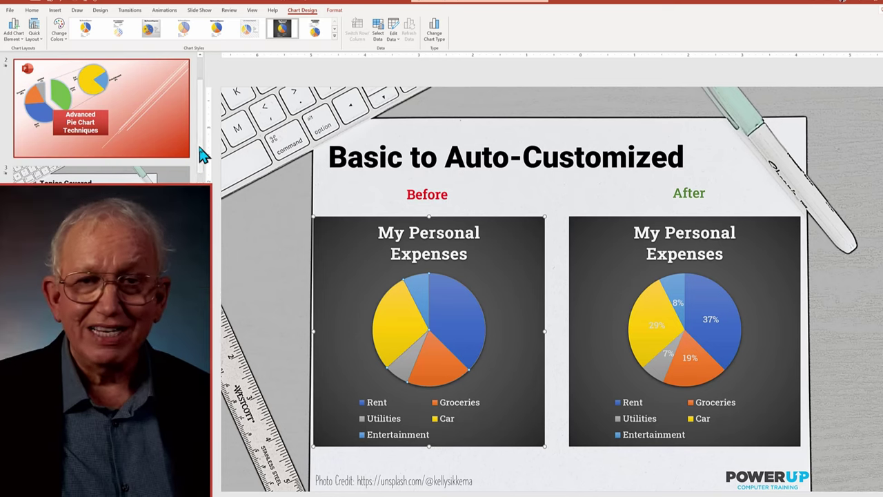
drag(203, 151, 214, 241)
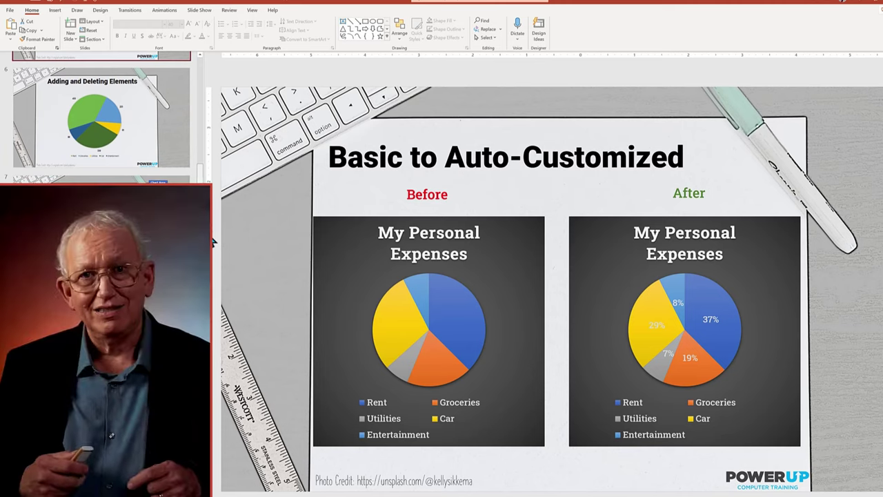
On the Adding and Deleting Elements slide, place the pie chart's legend on the left
click(171, 145)
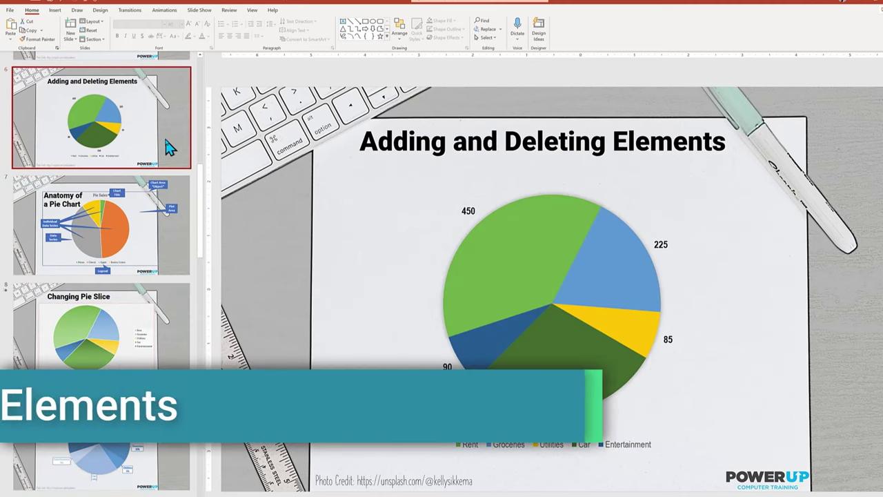
click(637, 246)
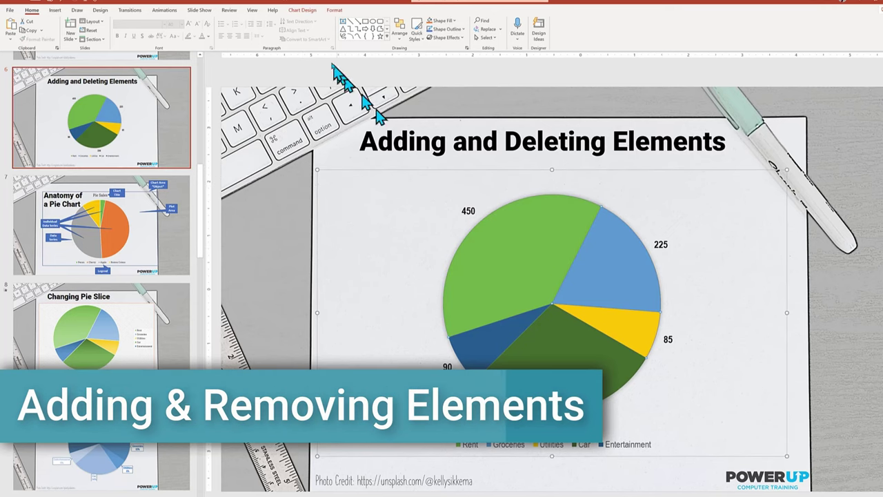
click(303, 11)
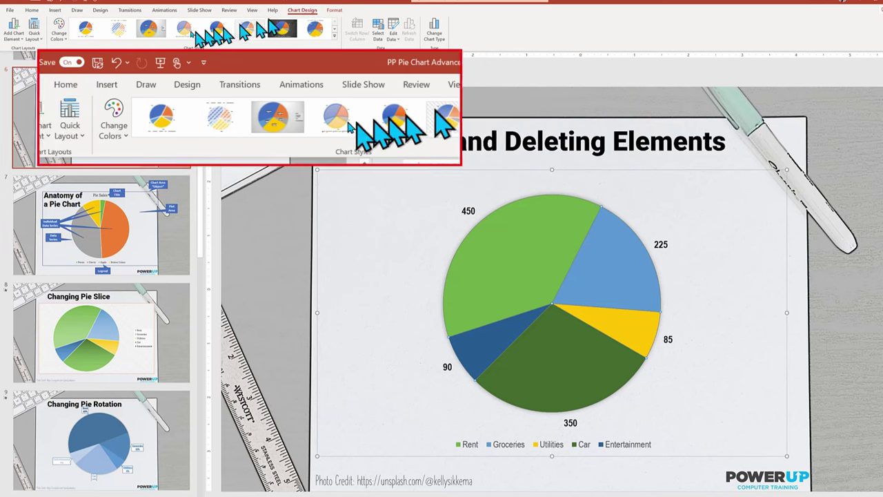
click(22, 42)
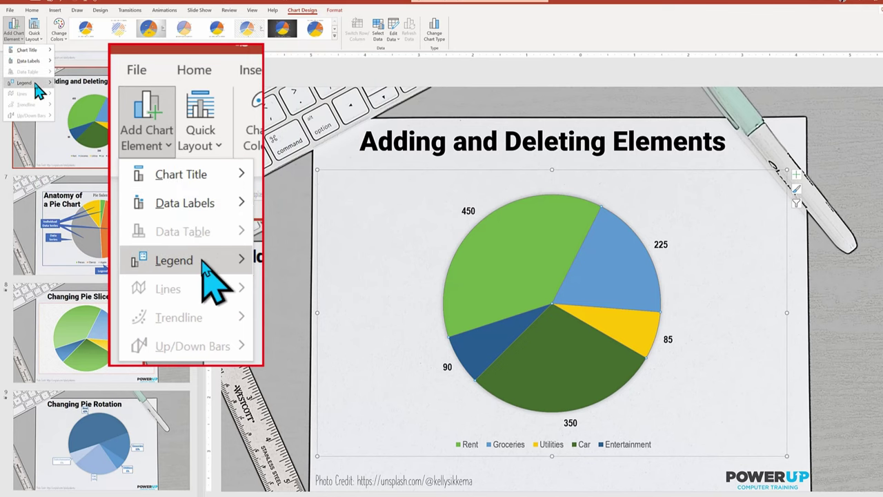
mouse_move(38, 89)
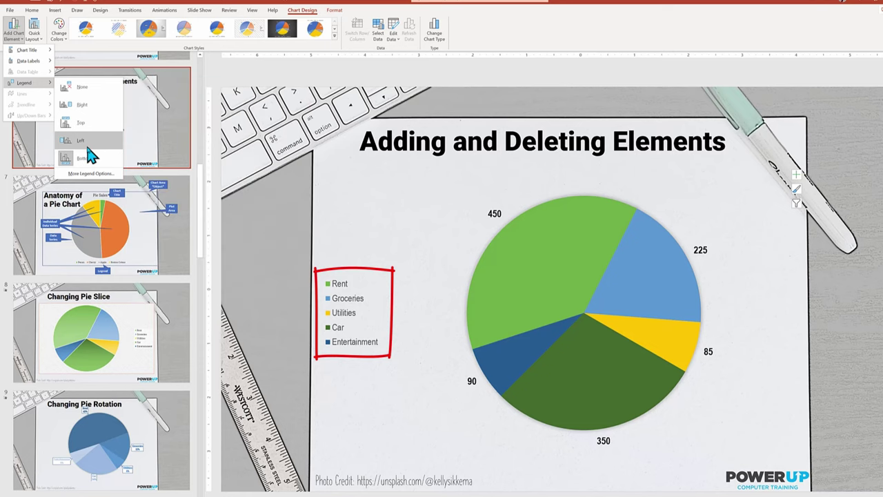
click(91, 155)
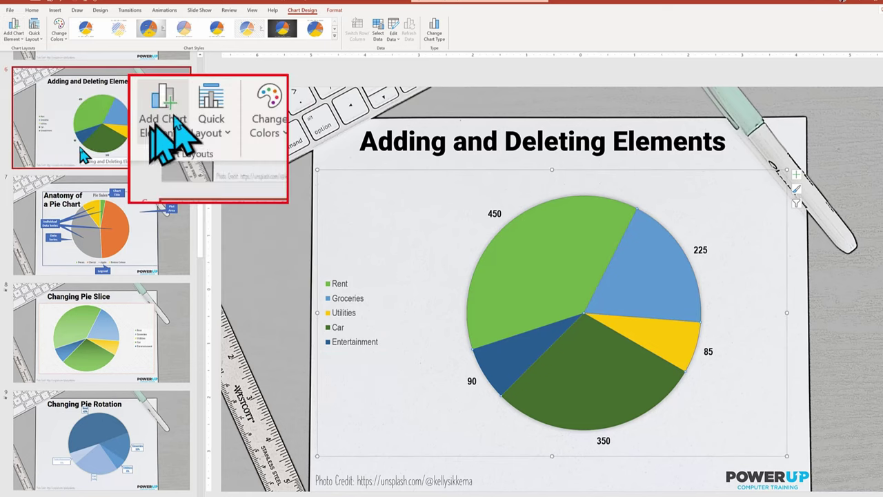
Add Data Callout labels showing category and percentage, such as Rent 37%, to each slice
click(15, 36)
mouse_move(27, 60)
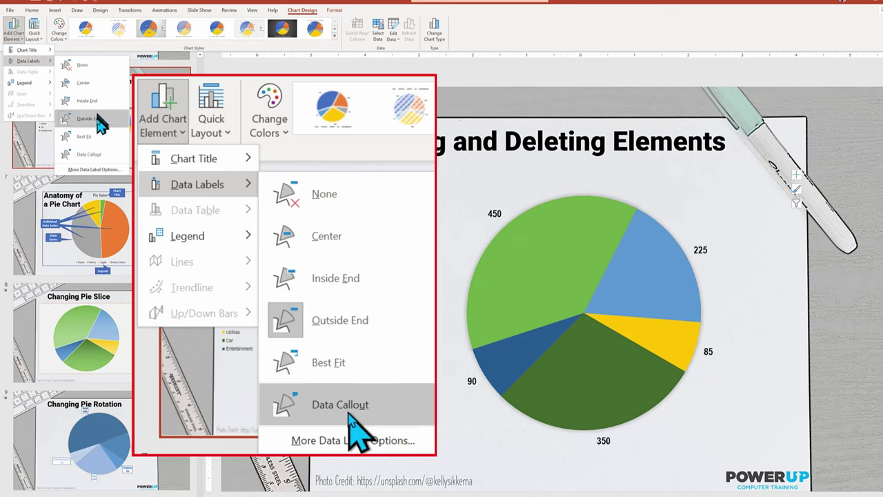
click(94, 161)
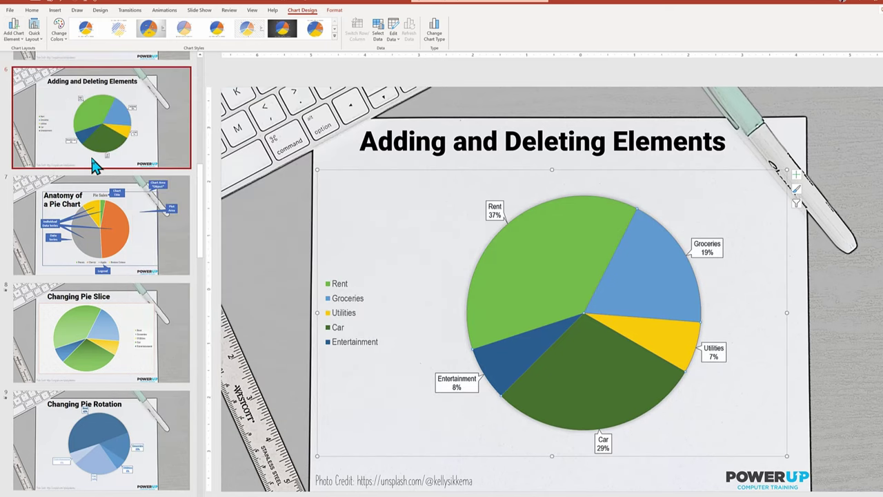
click(14, 34)
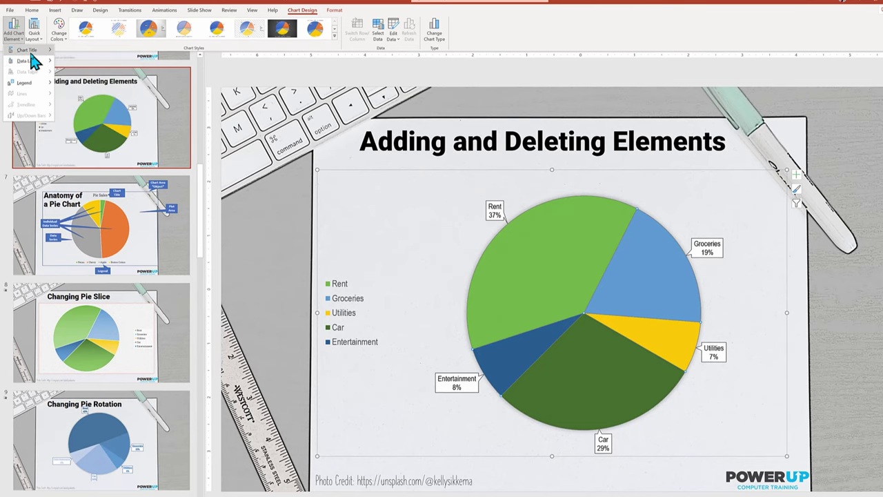
mouse_move(32, 55)
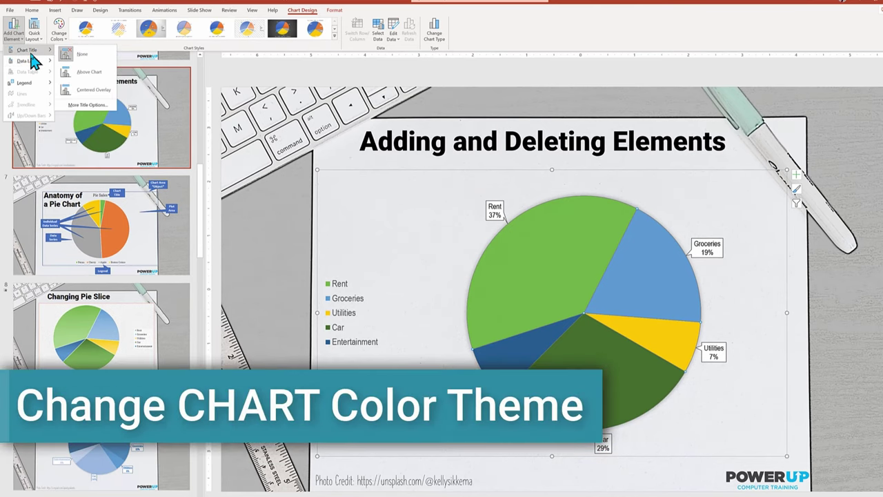
click(58, 31)
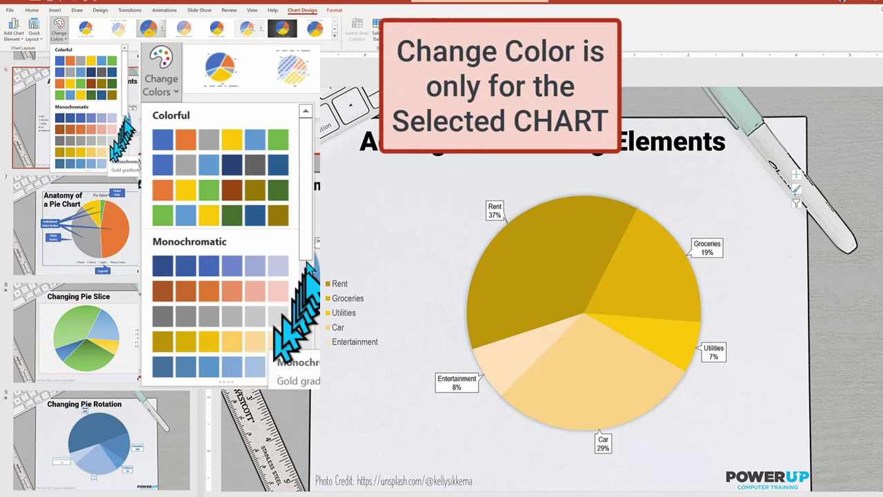
drag(306, 241, 303, 354)
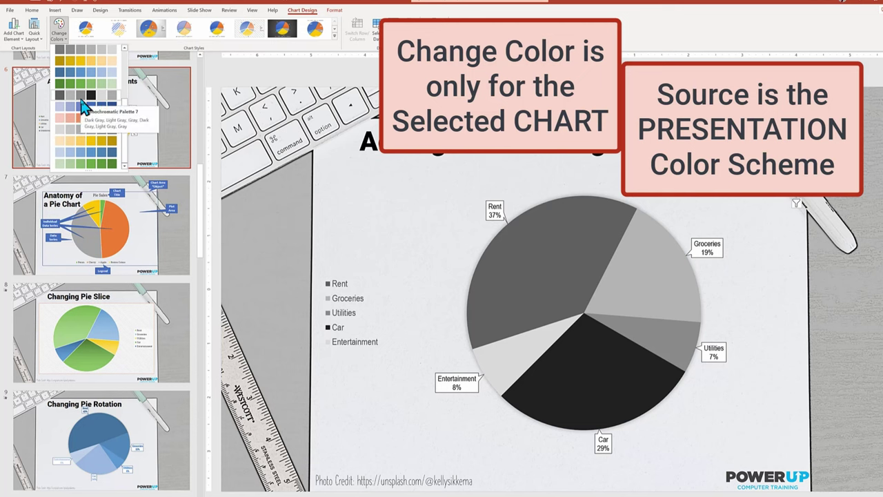
click(80, 101)
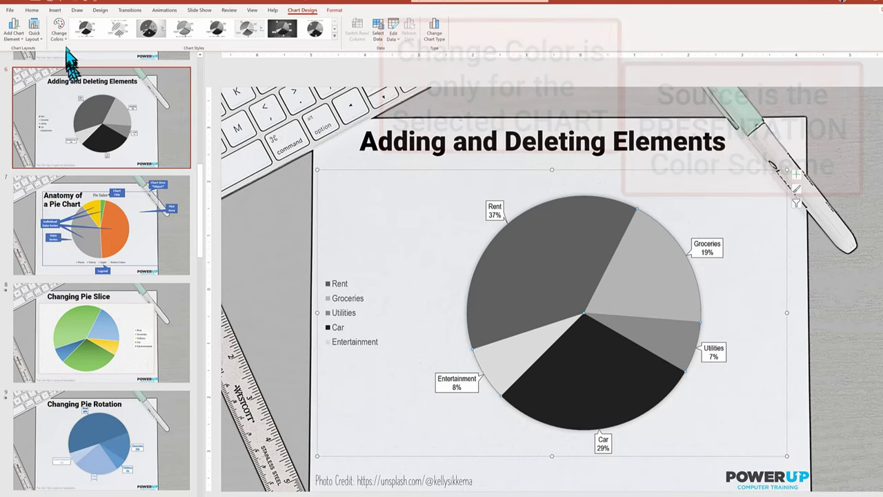
click(67, 39)
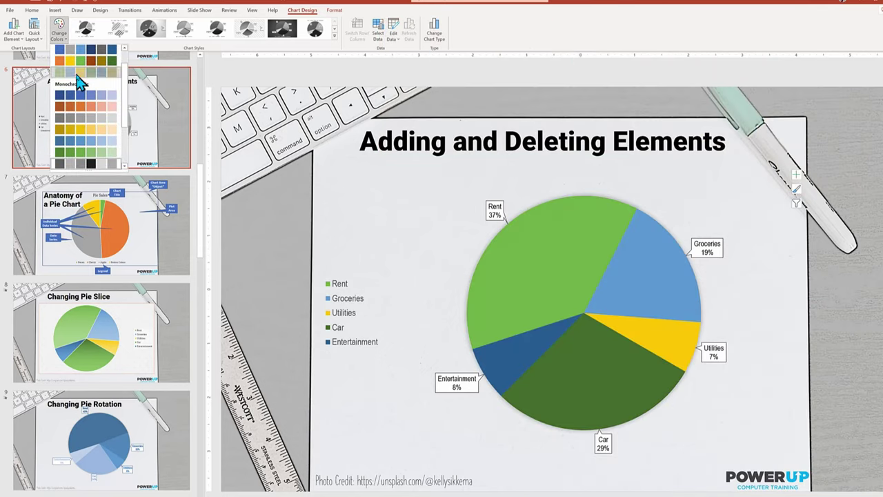
click(80, 73)
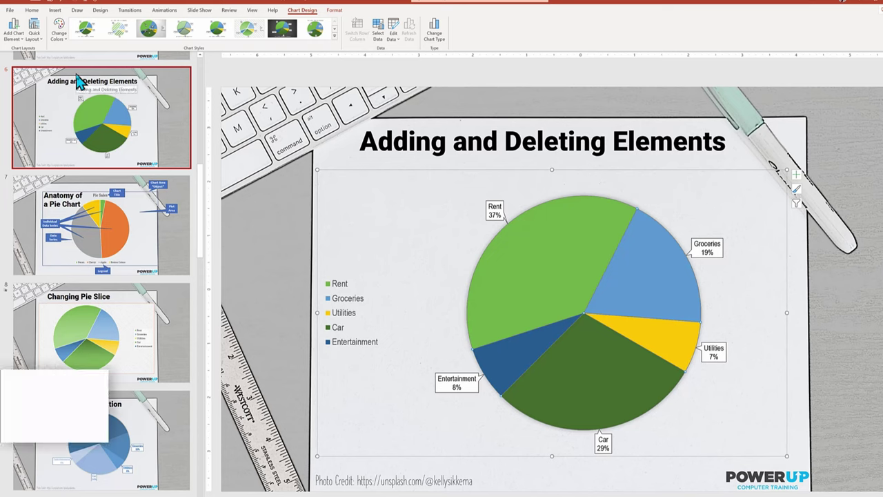
Add an 'Expenses' chart title above the pie and open its Format Chart Title pane
click(13, 35)
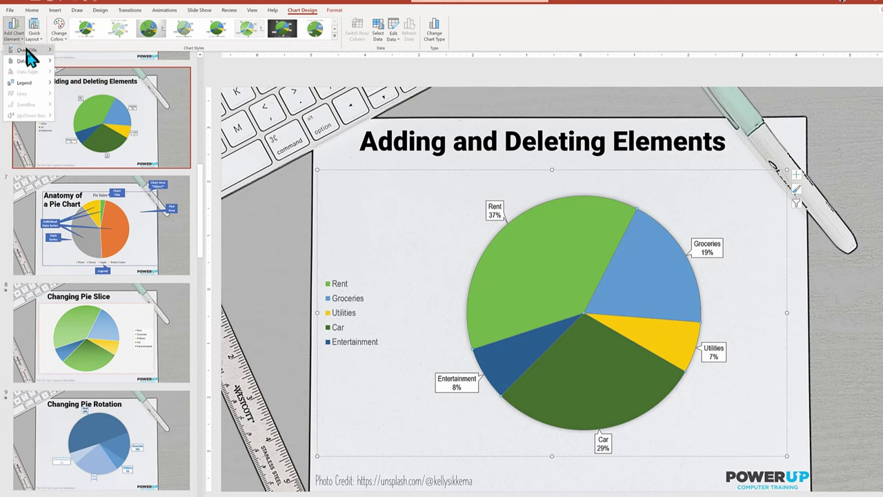
mouse_move(28, 52)
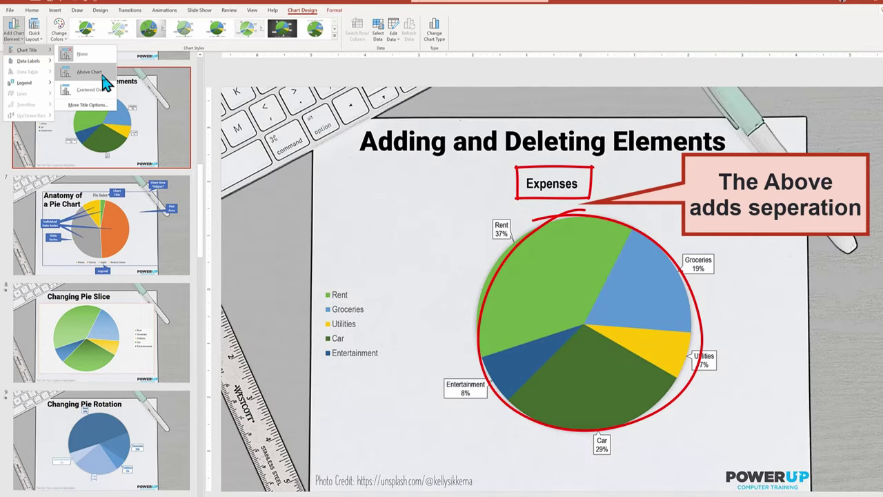
click(103, 74)
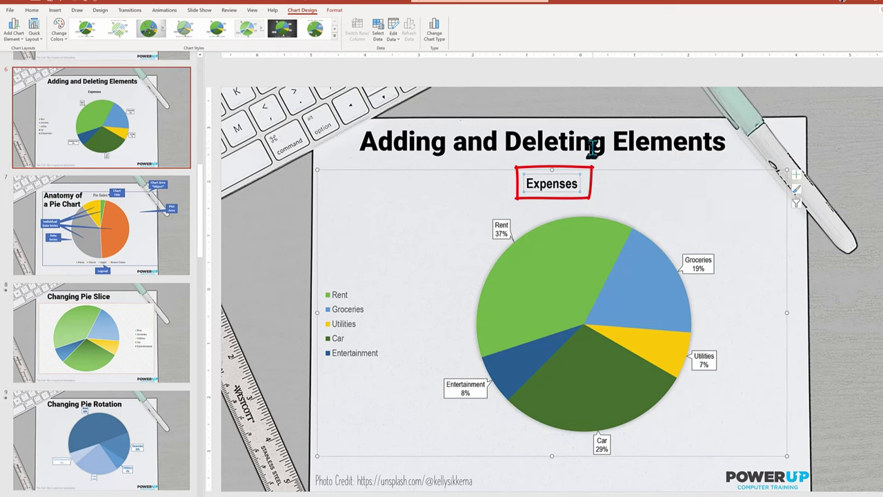
click(564, 187)
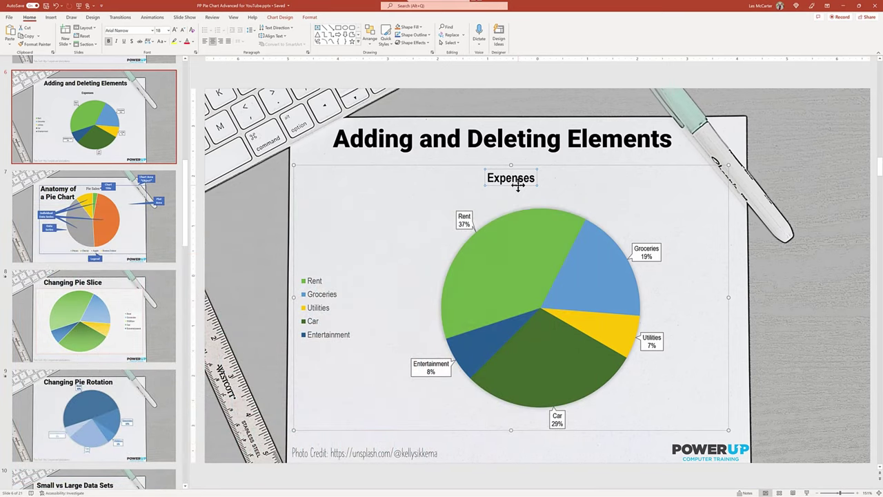
double_click(517, 183)
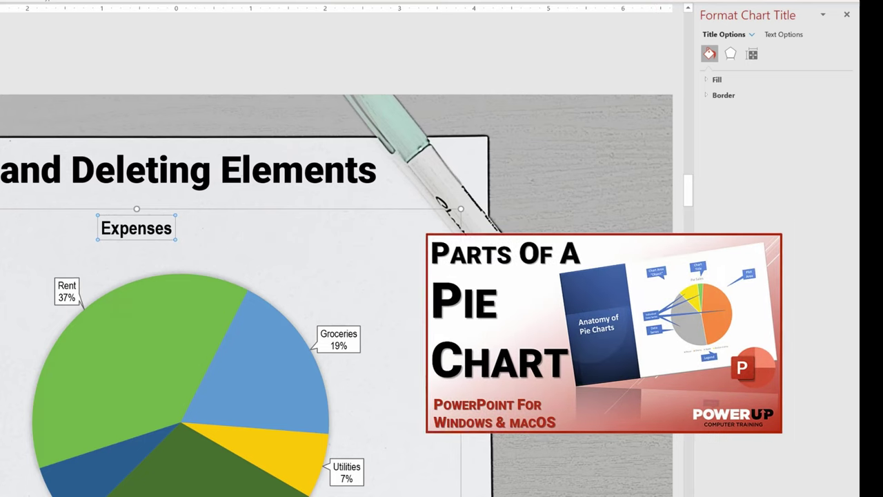
Give the 'Expenses' chart title a solid blue fill
click(709, 80)
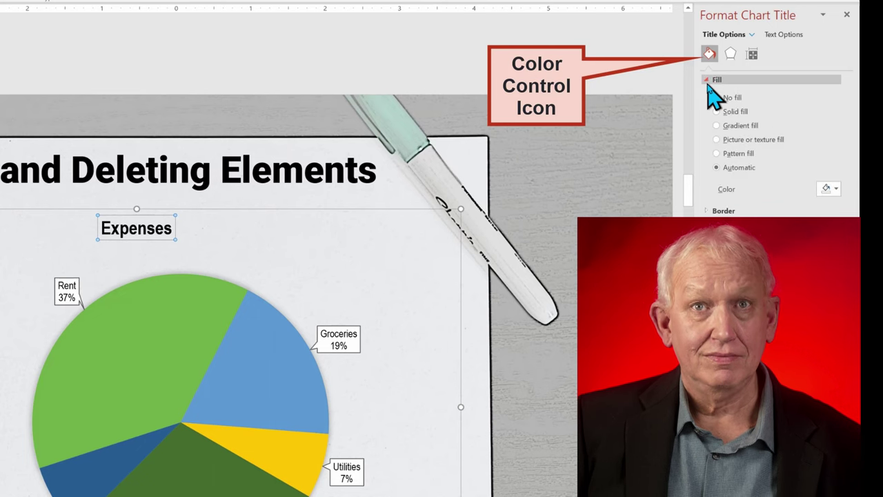
click(735, 113)
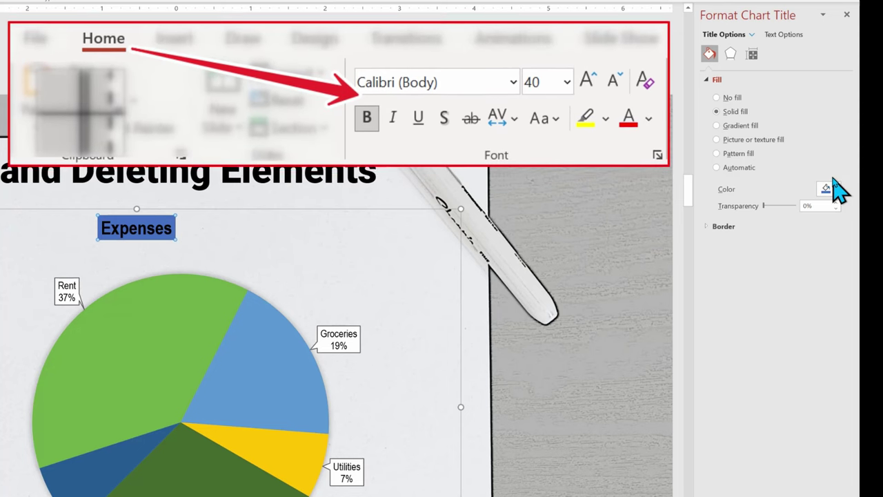
click(337, 350)
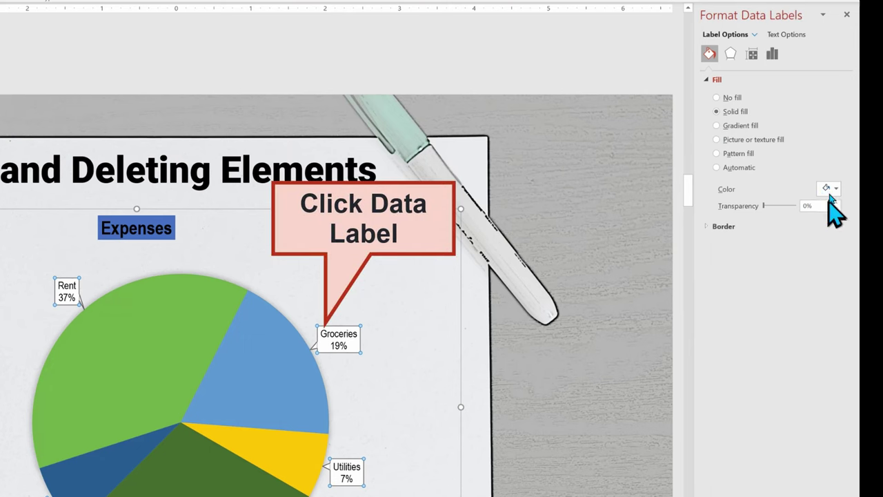
Fill the data labels pale yellow and give the 'Expenses' title a 2.75 pt solid red border
click(835, 189)
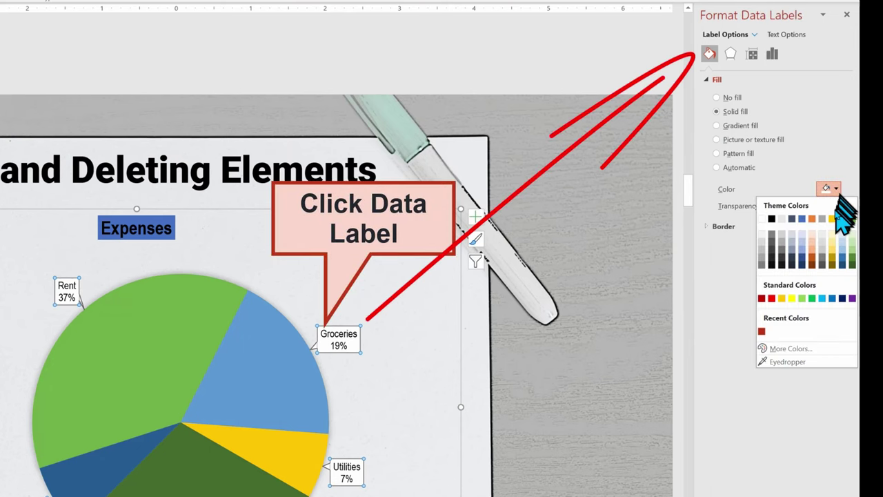
click(835, 246)
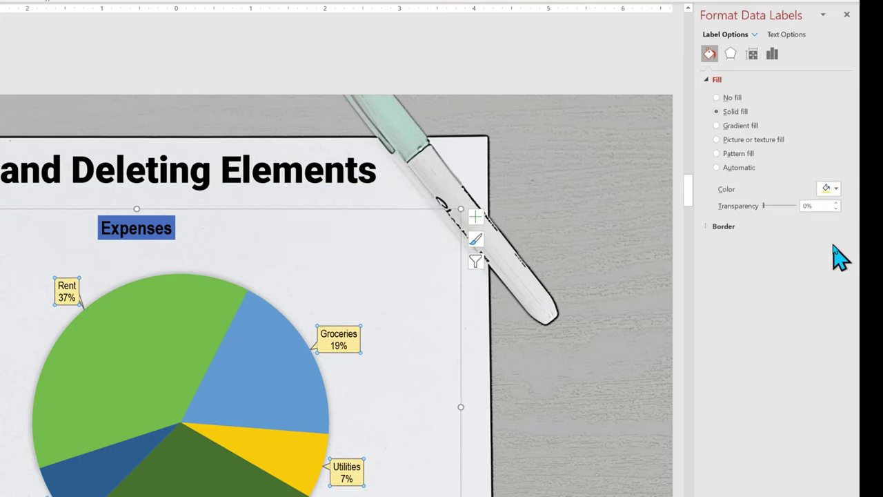
click(159, 234)
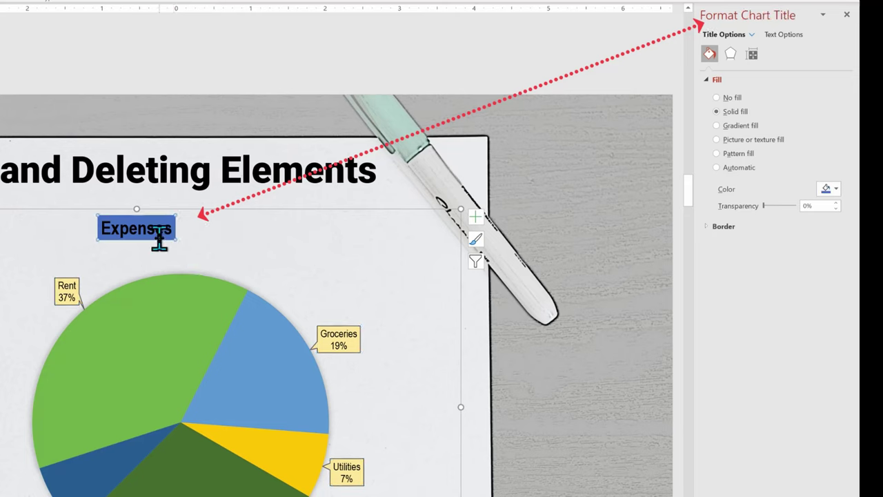
click(748, 227)
click(746, 259)
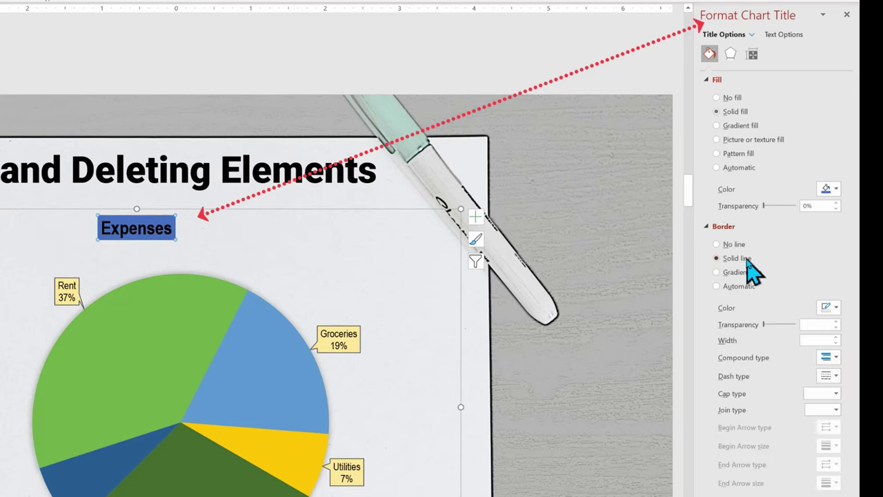
click(829, 307)
click(773, 418)
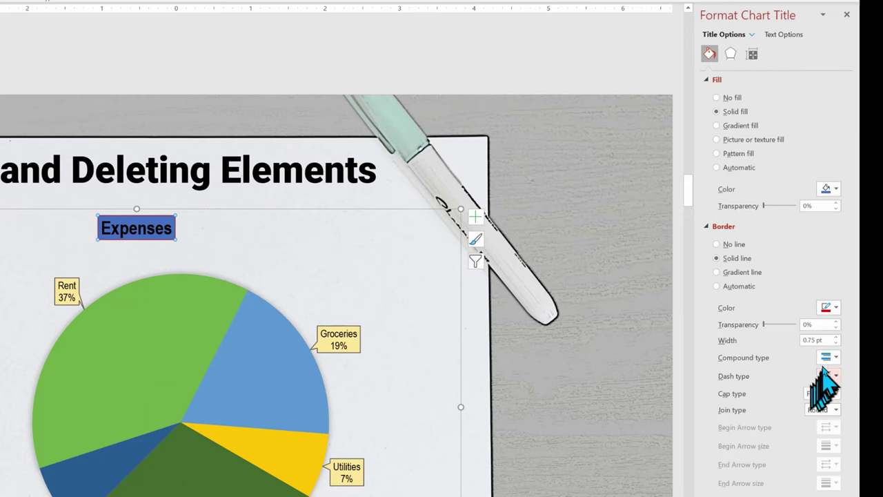
click(836, 337)
click(836, 337)
click(836, 337)
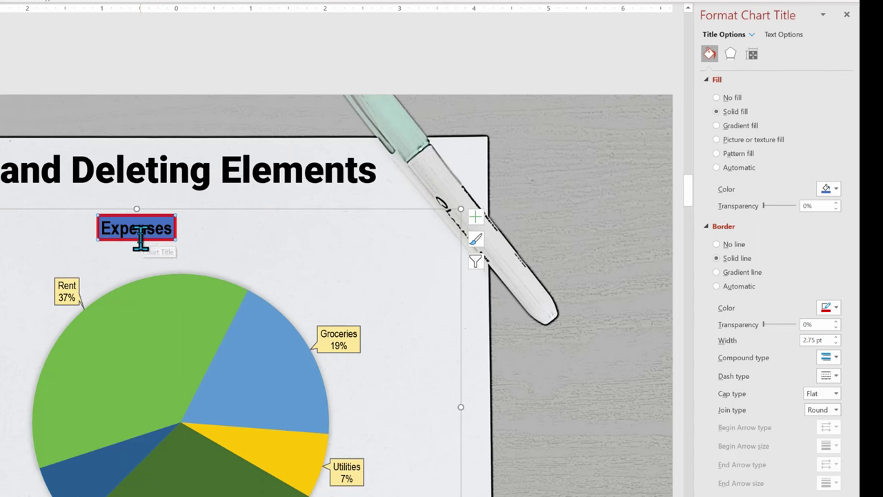
Move the 'Expenses' title to the chart's upper right side
drag(149, 243, 131, 249)
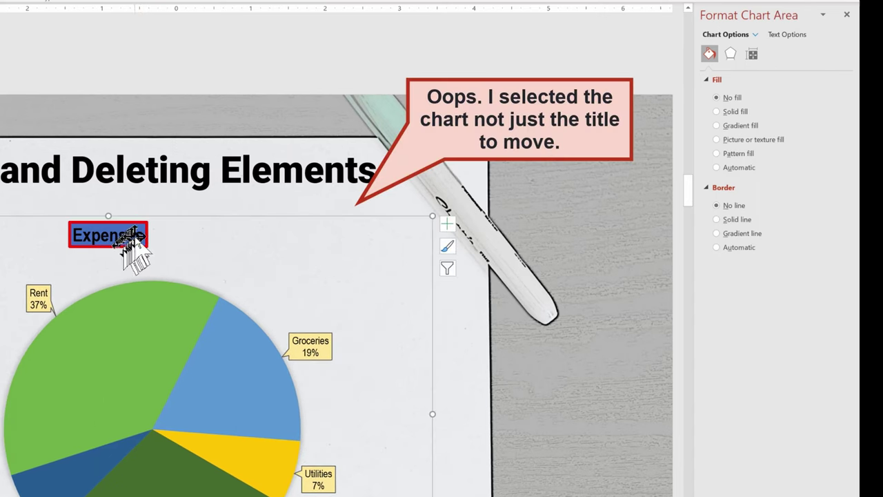
click(141, 241)
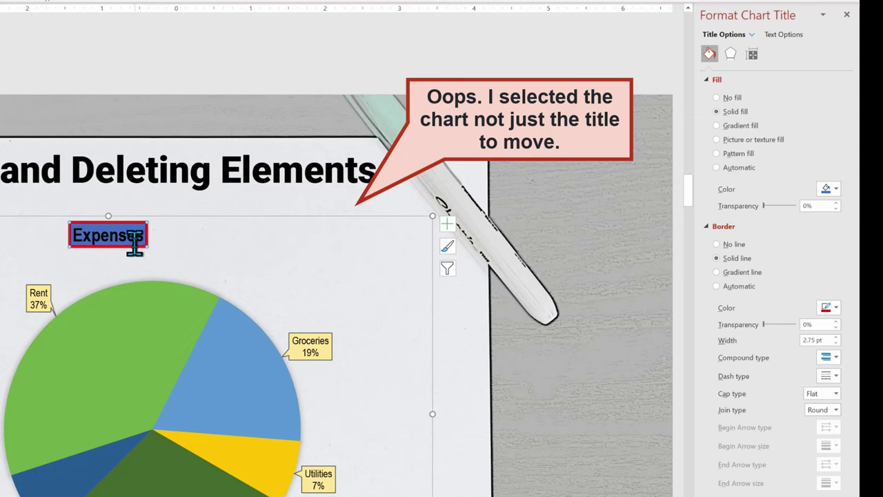
drag(133, 245, 386, 262)
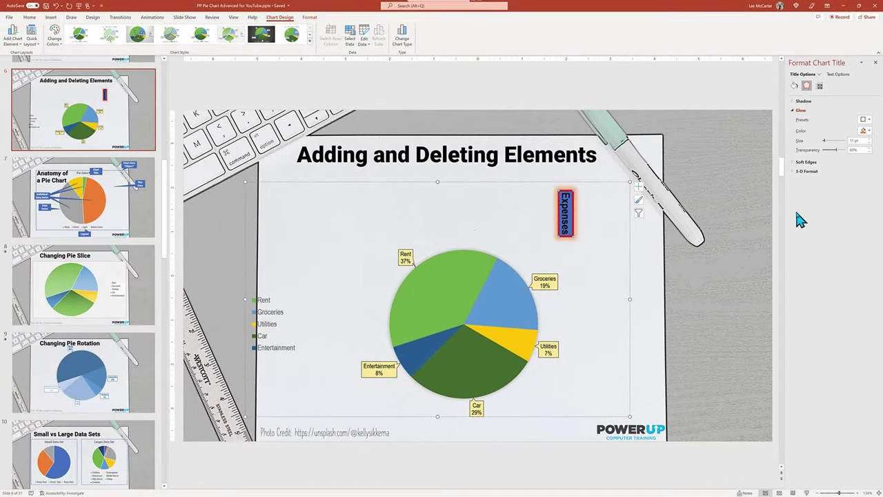
click(125, 217)
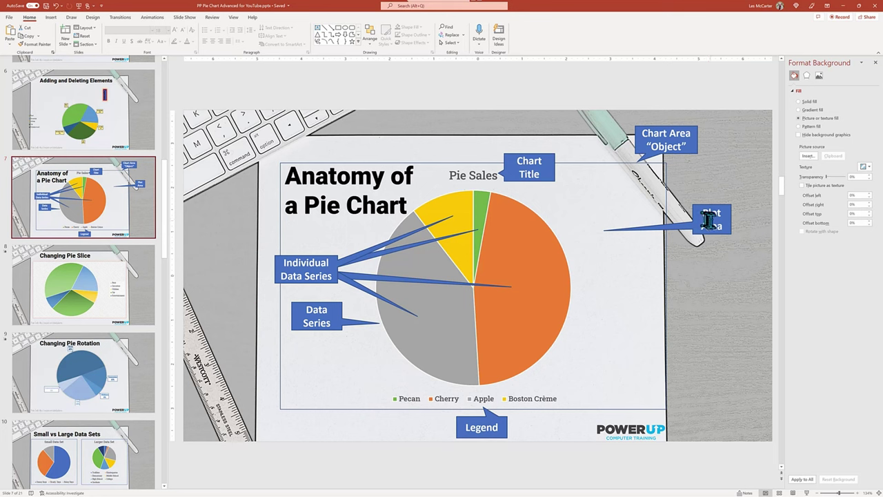
Fill the Cherry slice of the Pie Sales chart red, then move to the Changing Pie Slice slide
click(657, 274)
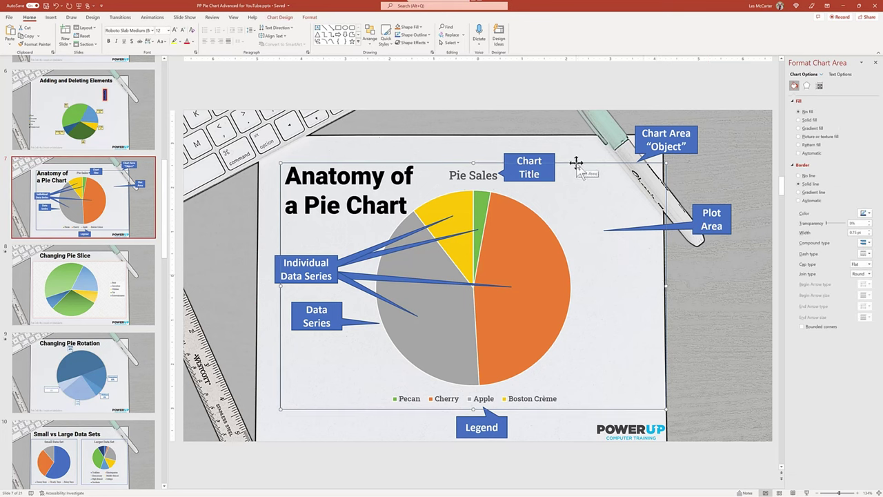
click(495, 177)
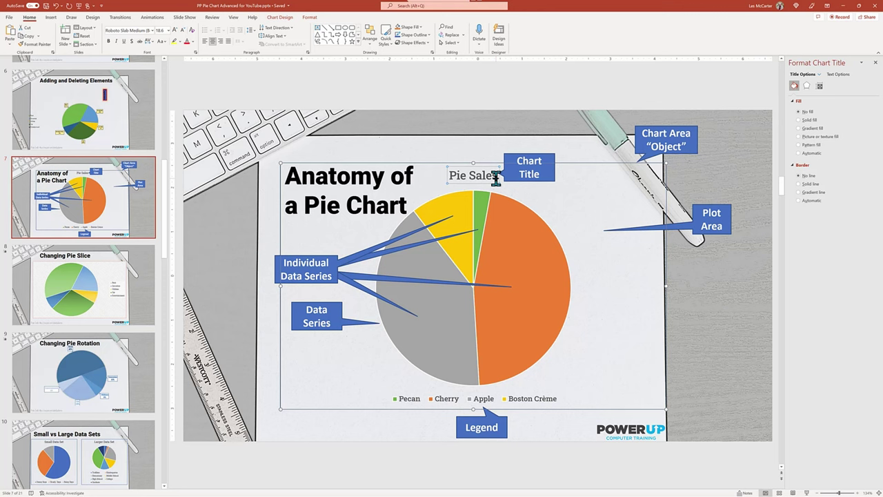
click(521, 243)
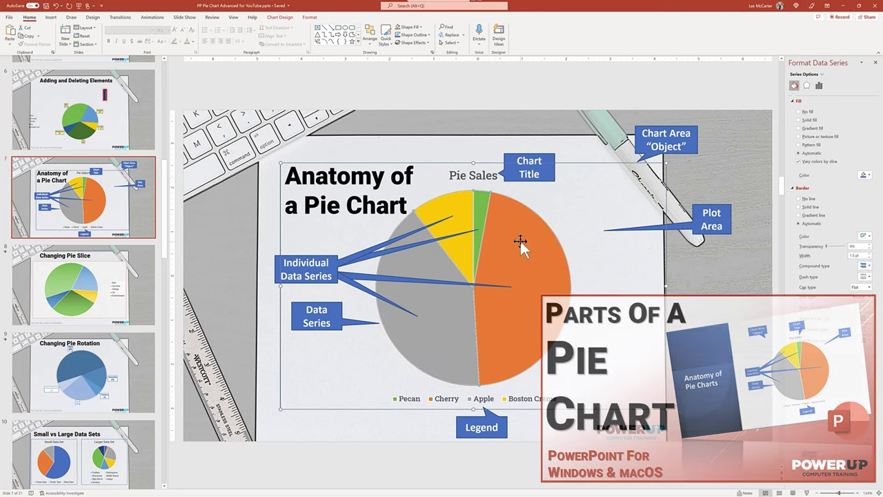
click(521, 242)
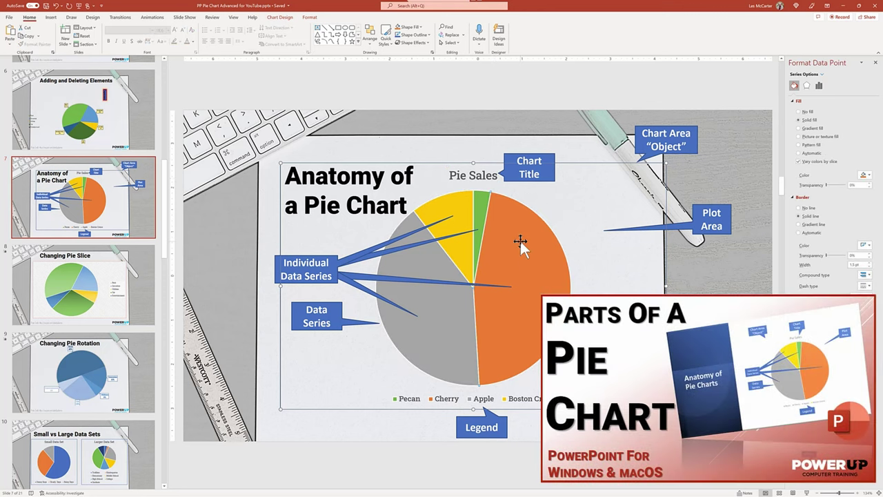
click(865, 176)
click(831, 239)
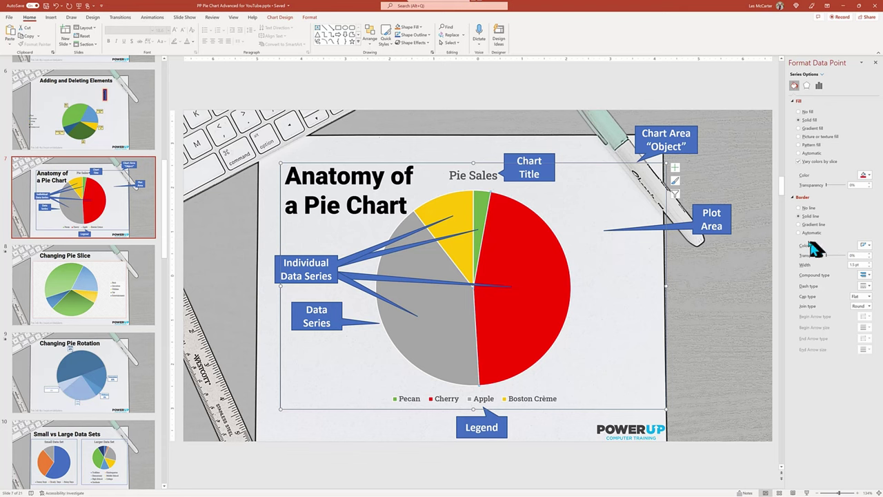
click(143, 310)
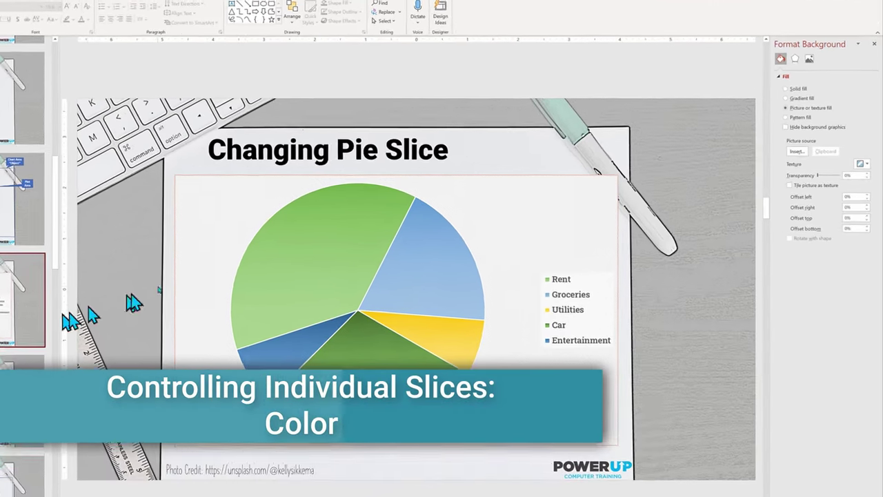
Replace the Groceries slice's gradient with a solid purple fill, leaving other slices unchanged
click(432, 264)
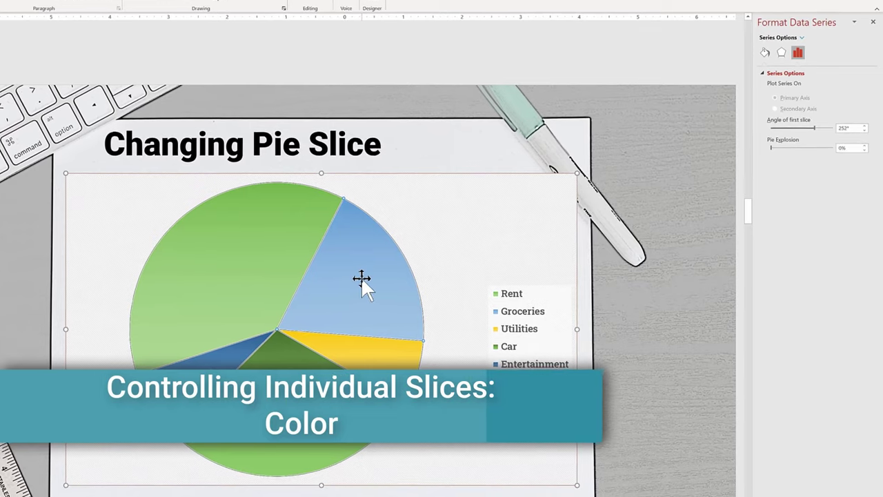
click(357, 277)
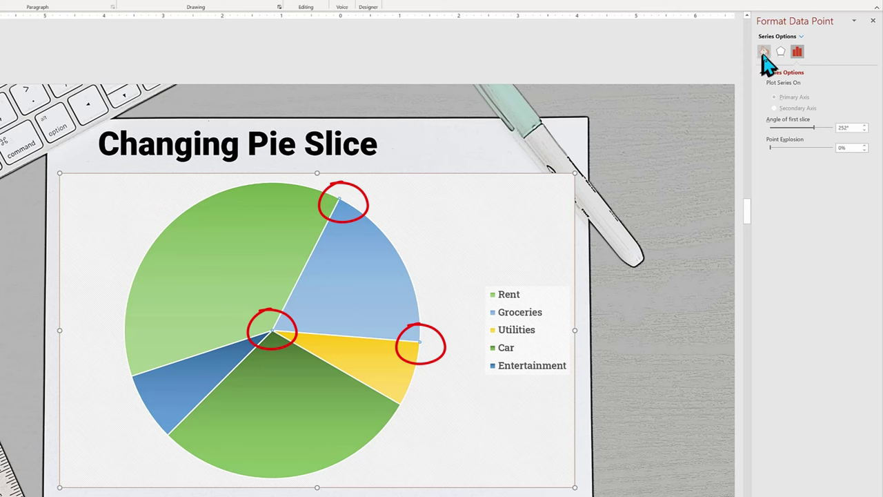
click(763, 52)
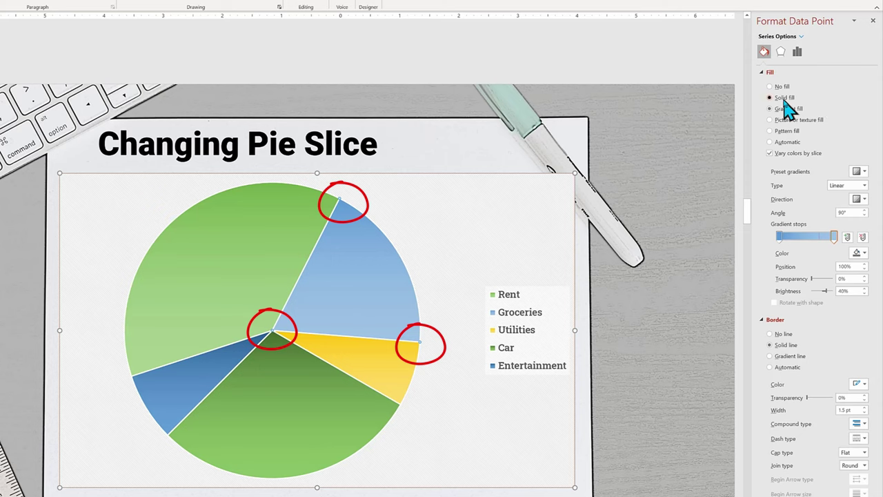
click(785, 99)
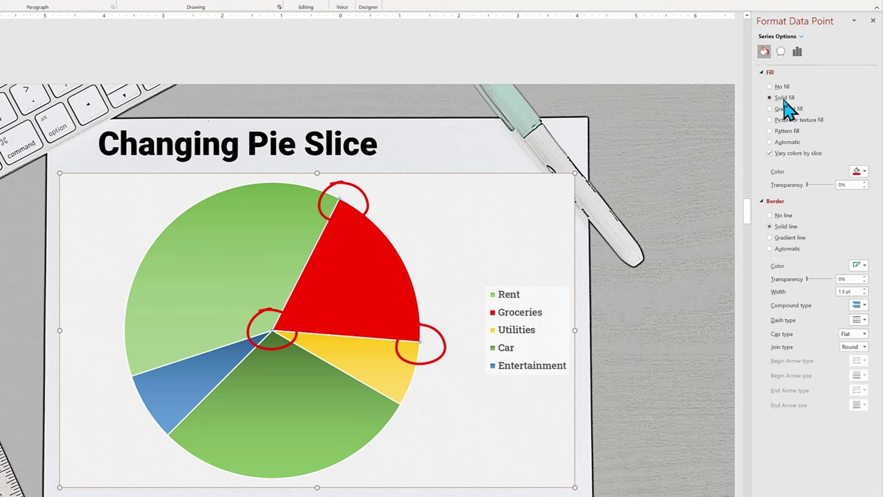
click(865, 172)
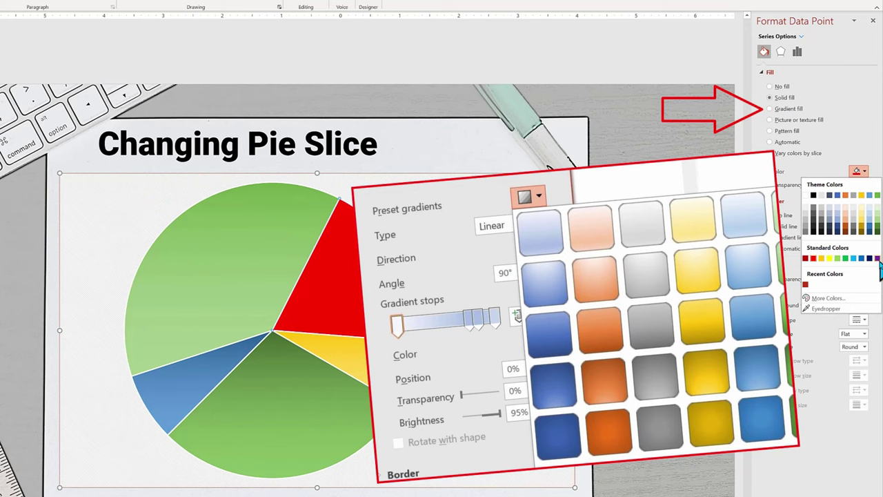
key(Escape)
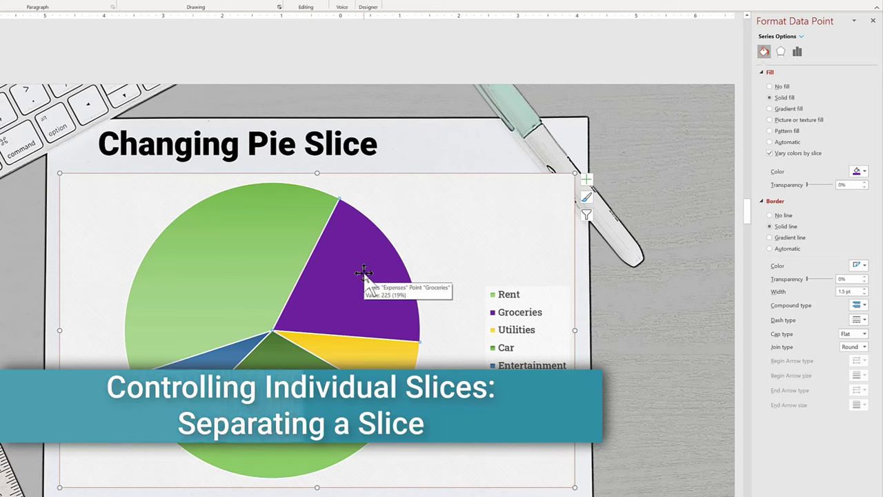
Pull the Groceries slice out of the pie and give it a blue glow
drag(364, 273, 421, 261)
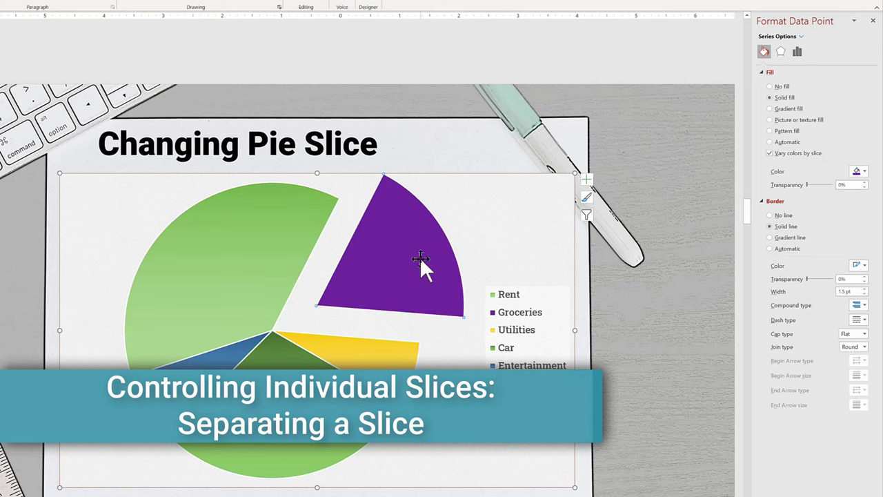
click(781, 54)
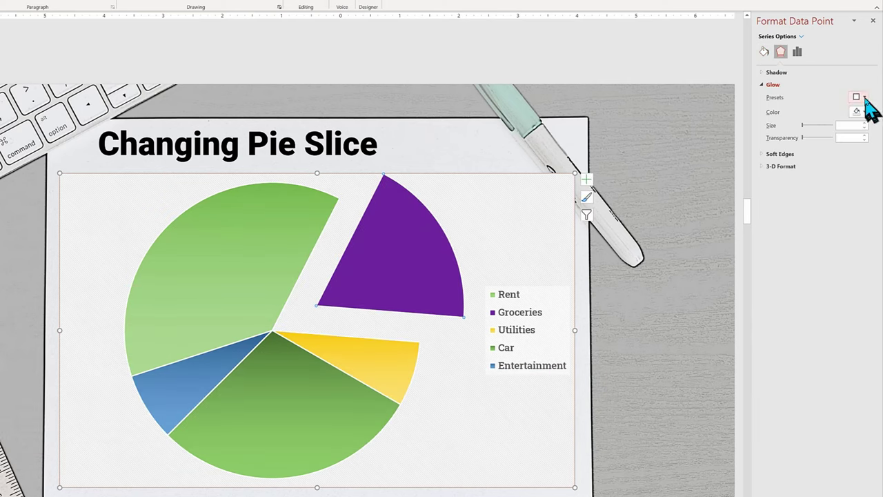
click(864, 98)
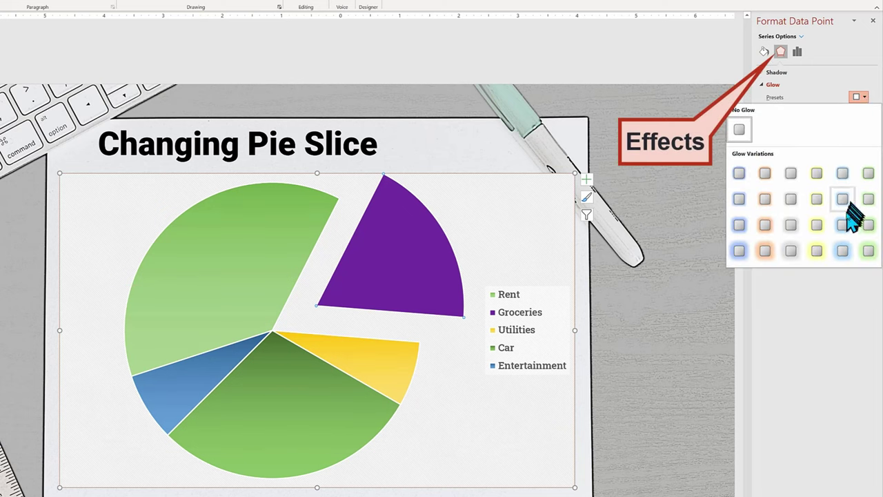
click(843, 260)
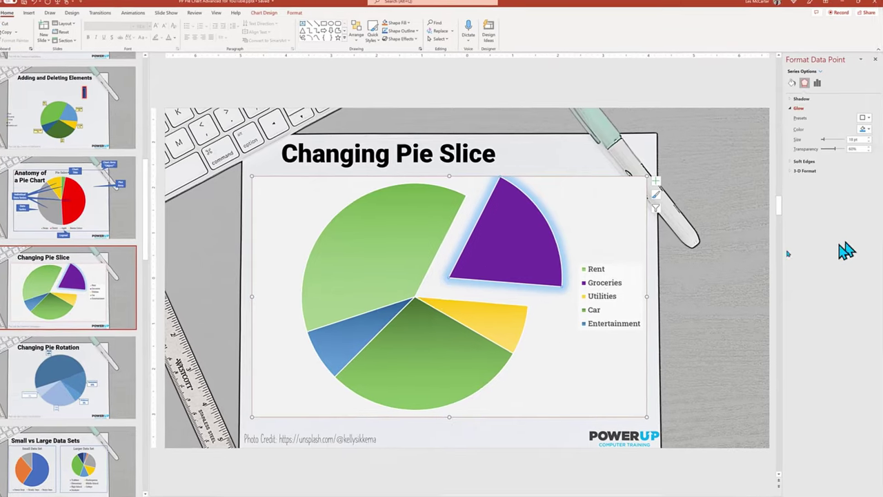
click(103, 383)
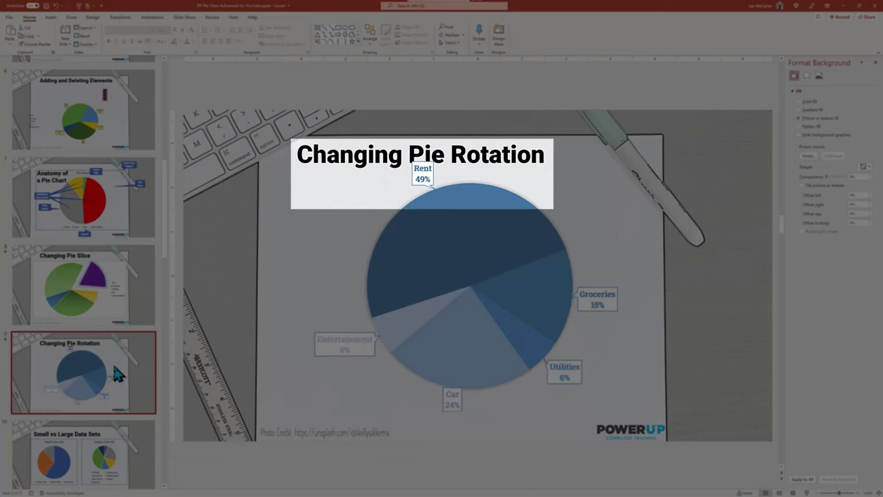
Set the pie series' first-slice angle to 222° and its explosion to 10%
click(590, 274)
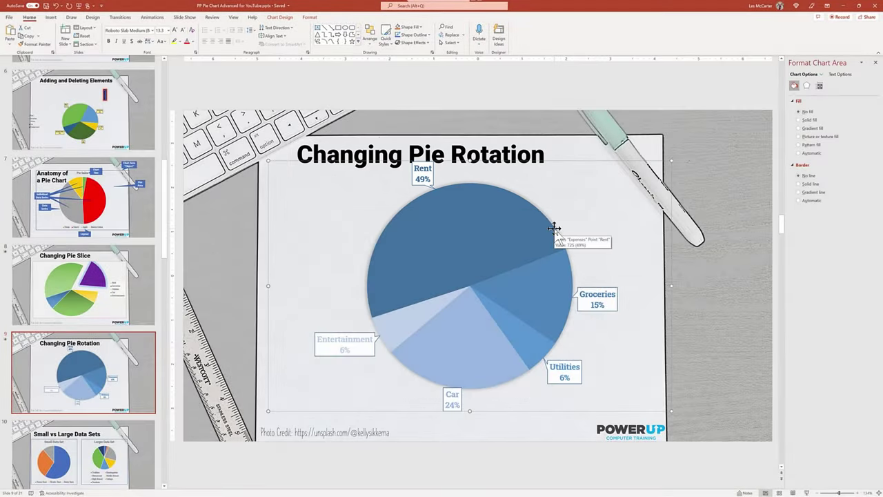
click(557, 234)
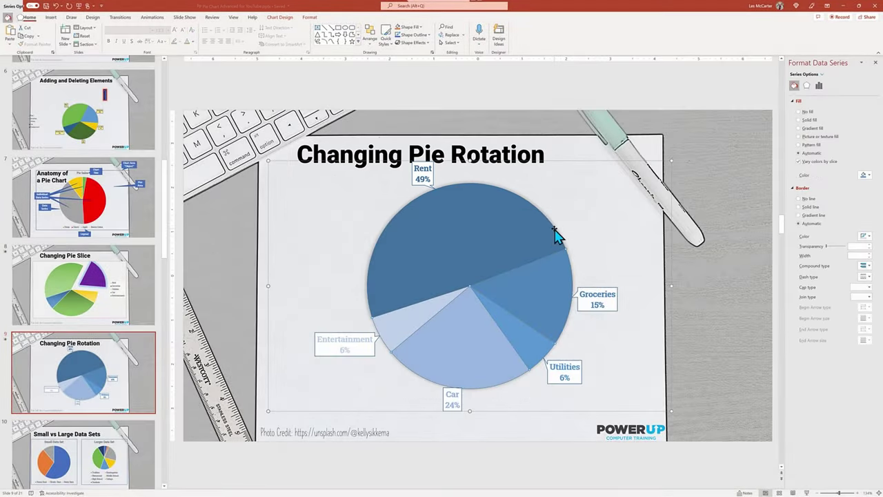
click(819, 86)
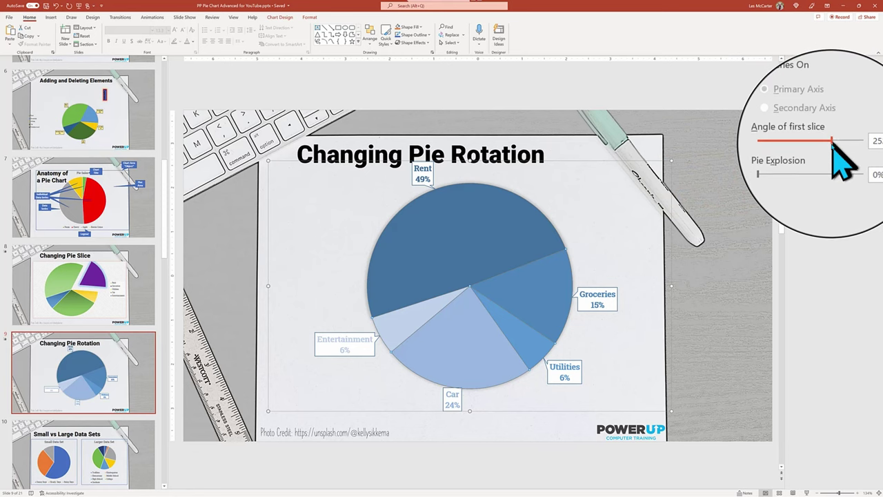
click(836, 144)
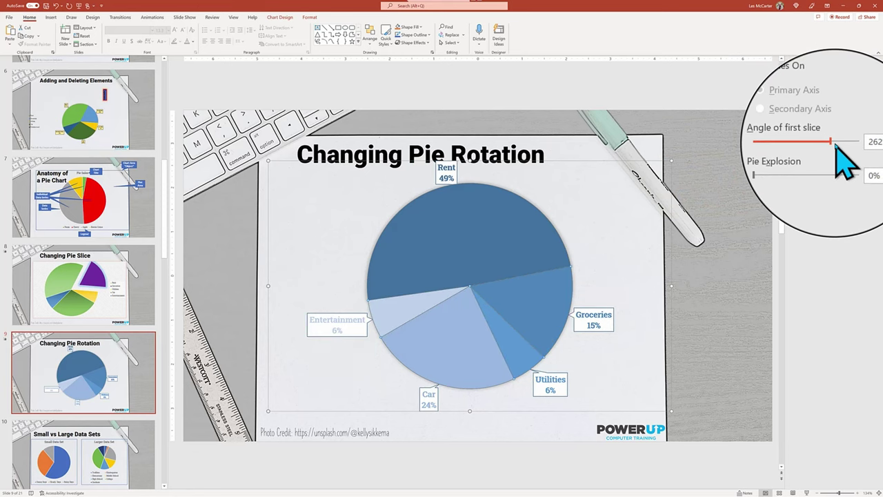
click(840, 145)
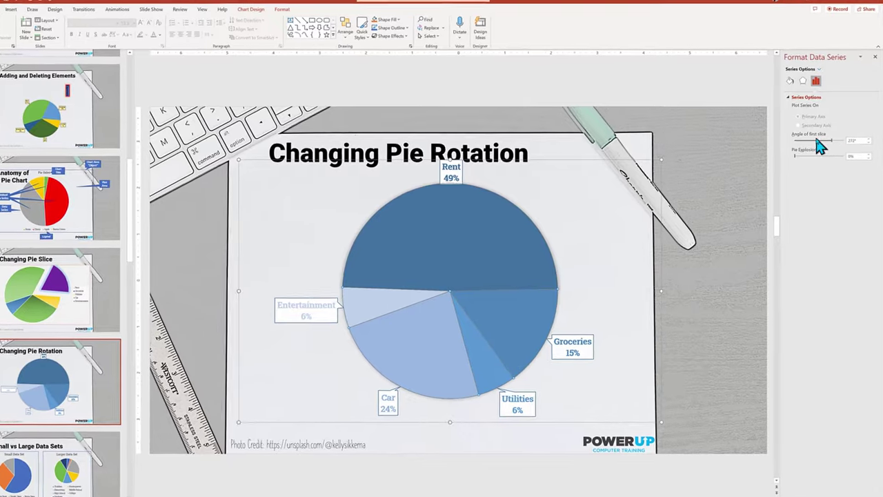
click(809, 145)
click(807, 145)
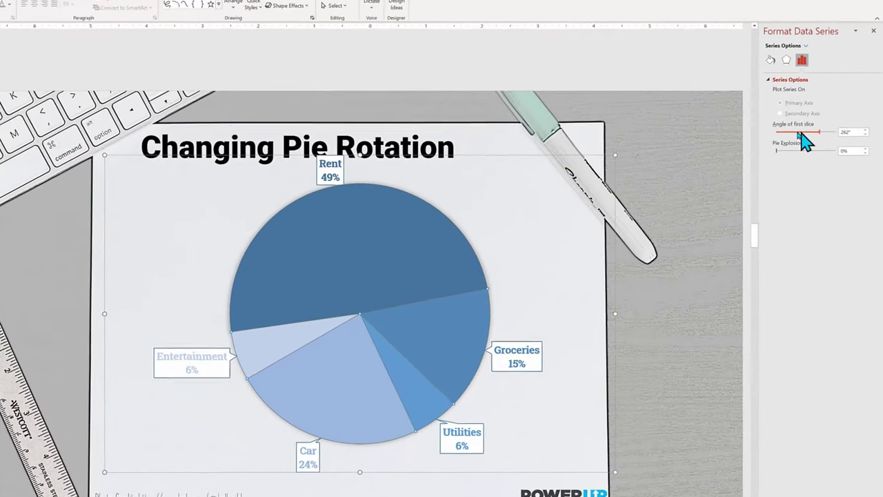
click(786, 129)
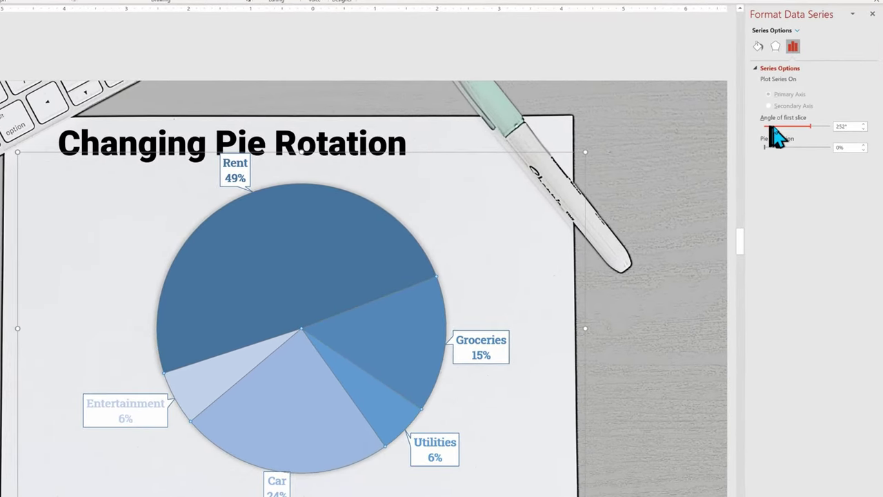
click(779, 128)
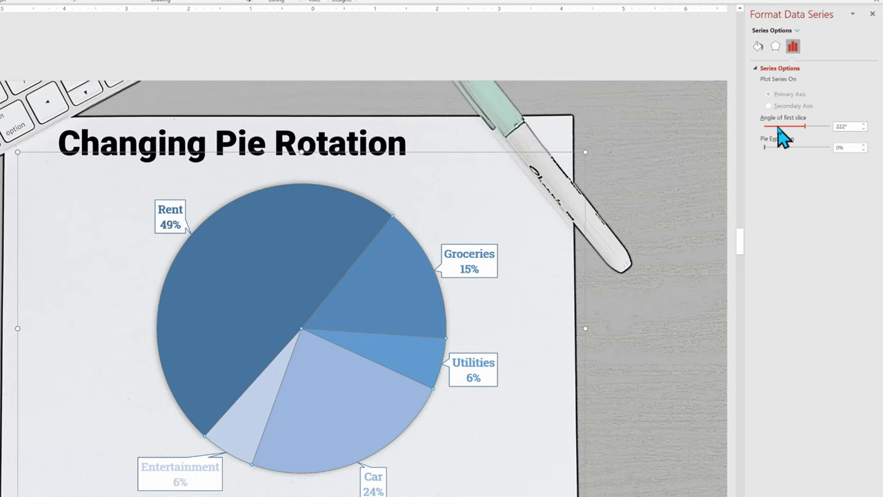
drag(767, 148, 783, 148)
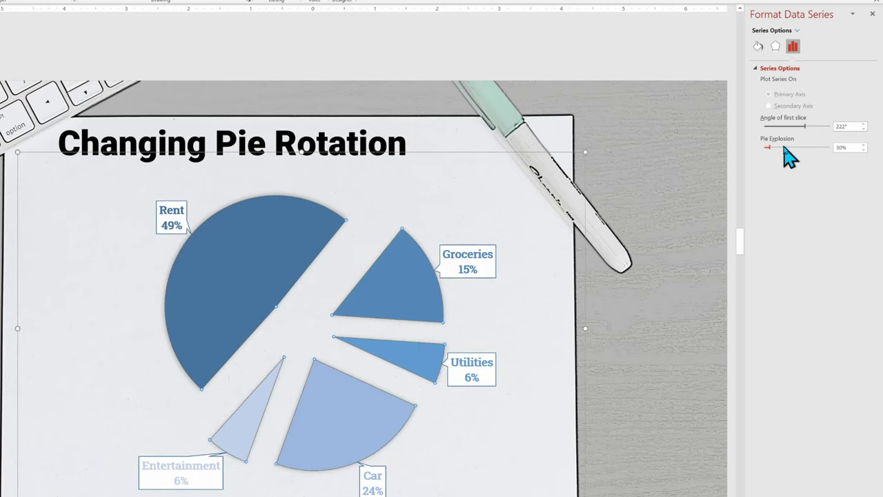
drag(770, 148, 765, 148)
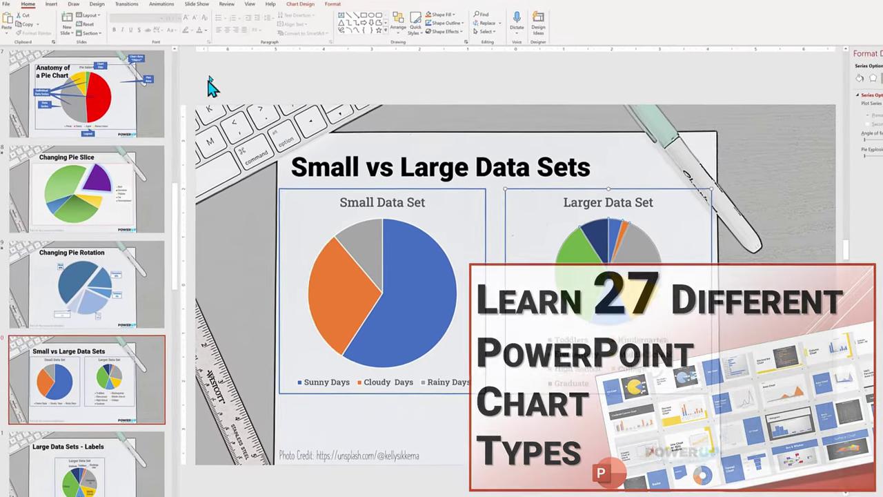
Bring up the Chart Design options for the Larger Data Set chart on slide 10
click(301, 6)
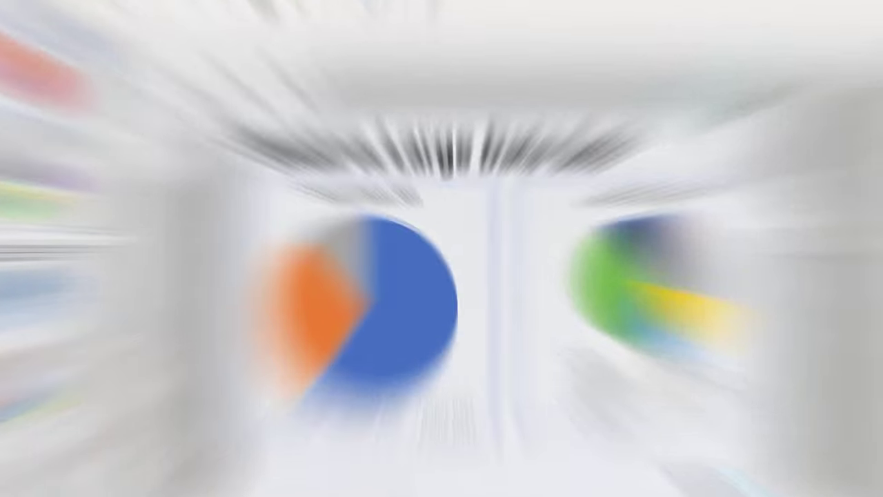
Add Best Fit data labels to the Larger Data Set pie, then go to the Large Data Sets - Labels slide
click(16, 31)
mouse_move(29, 61)
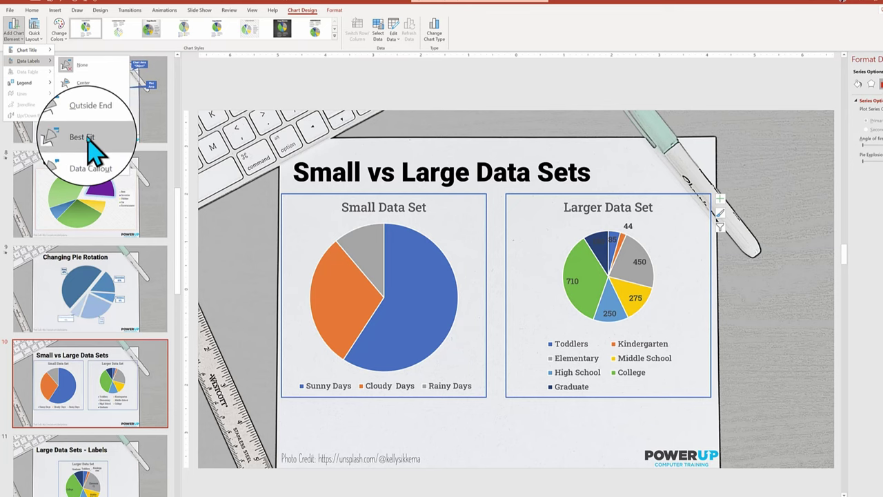
click(89, 142)
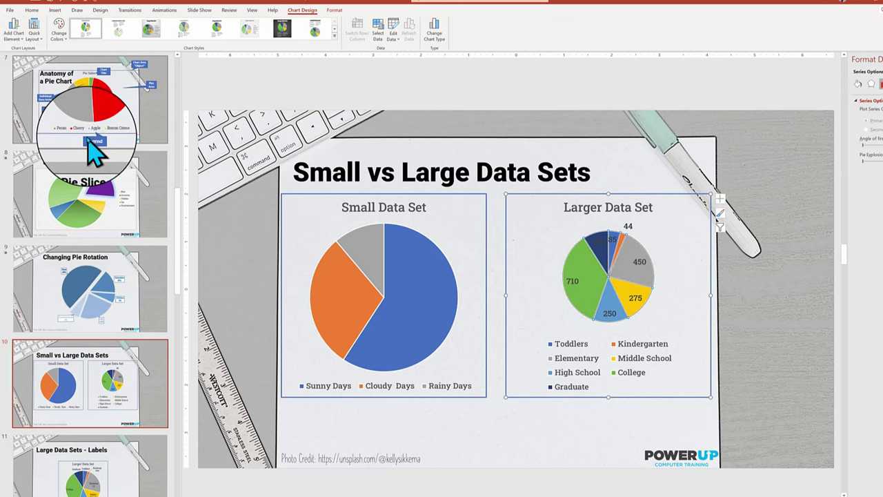
click(142, 492)
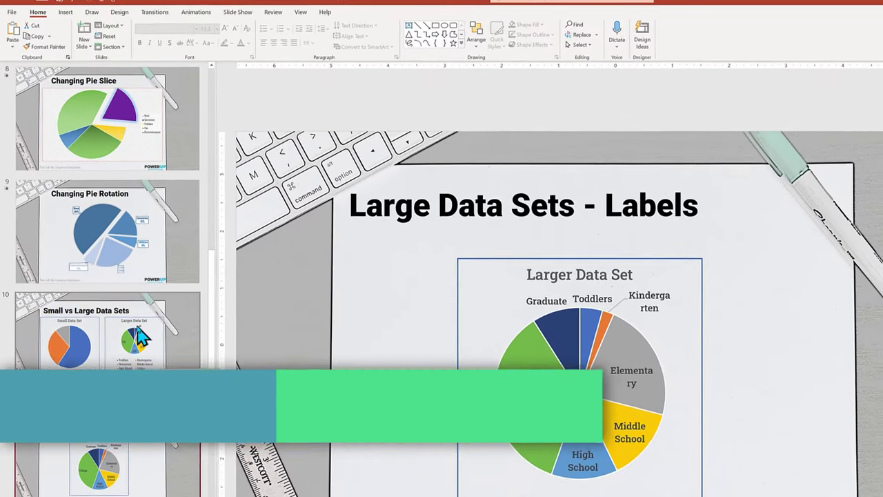
click(657, 345)
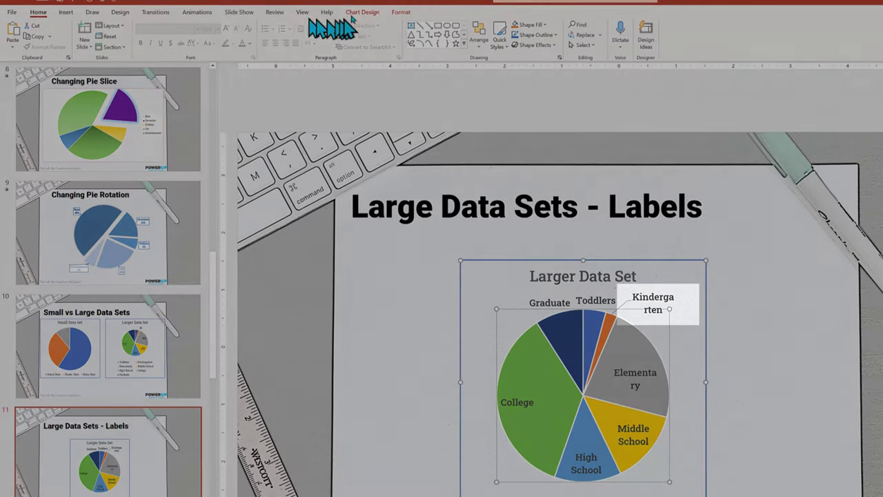
click(361, 15)
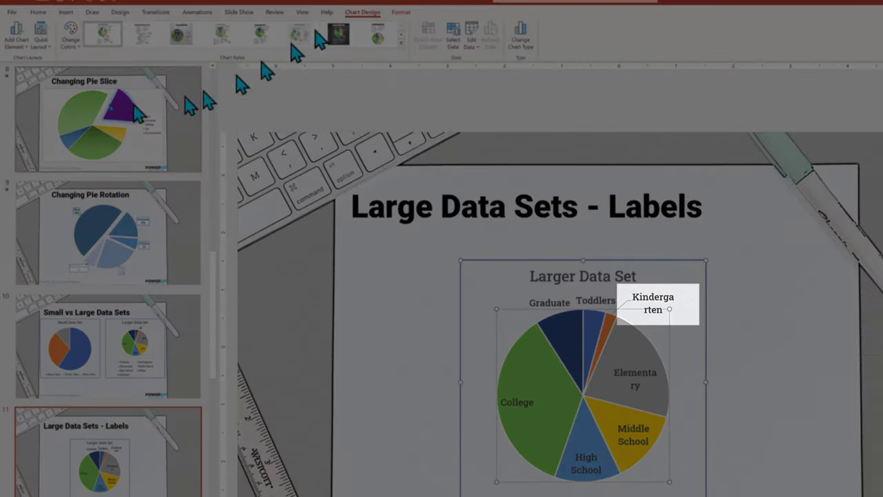
click(28, 51)
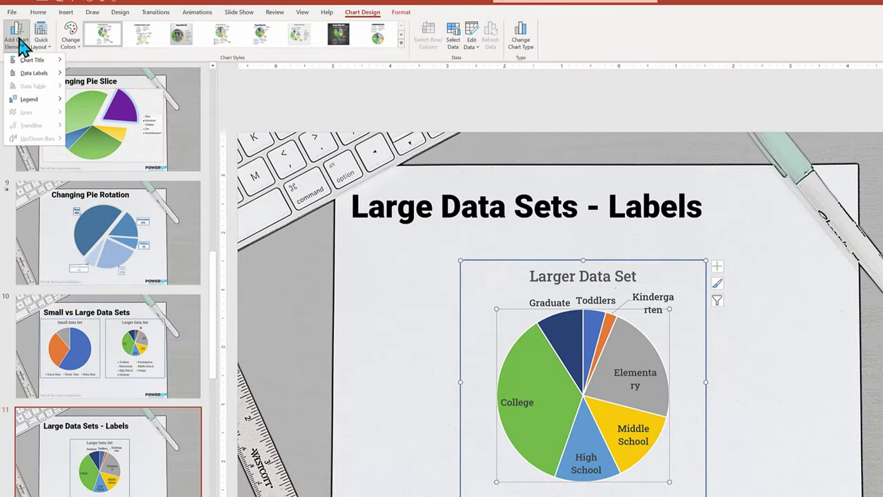
mouse_move(36, 73)
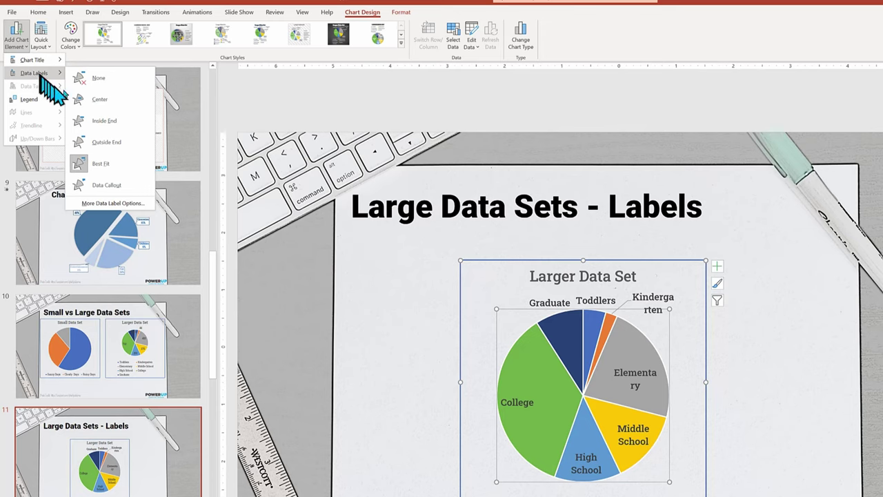
click(109, 110)
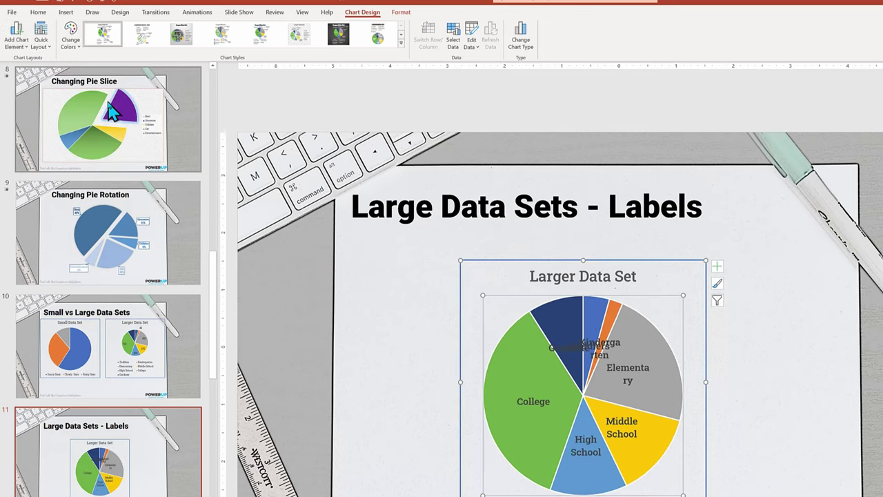
click(28, 52)
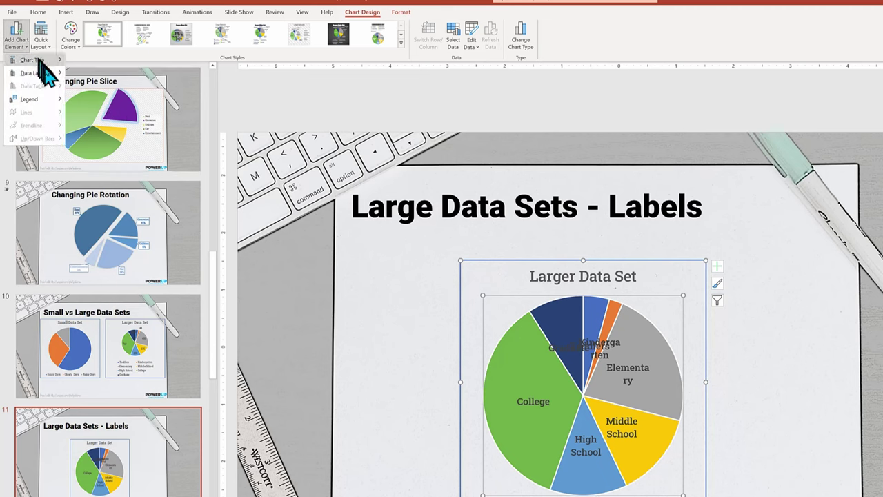
mouse_move(43, 73)
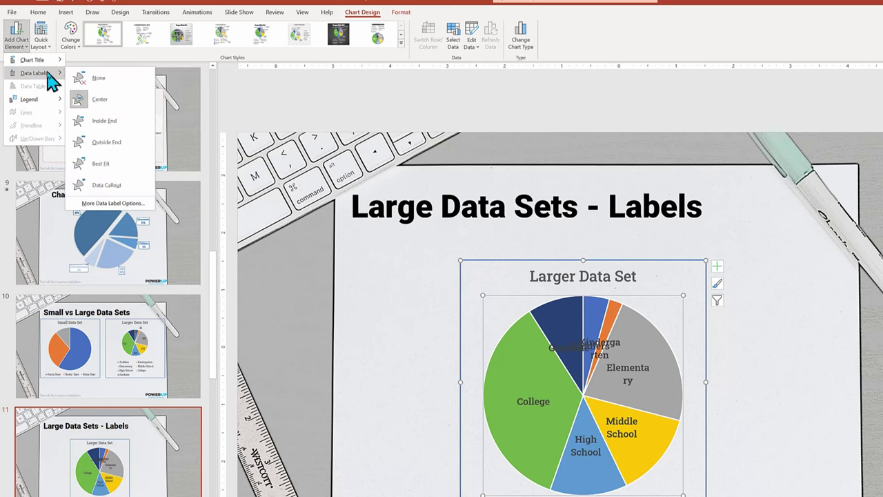
click(117, 143)
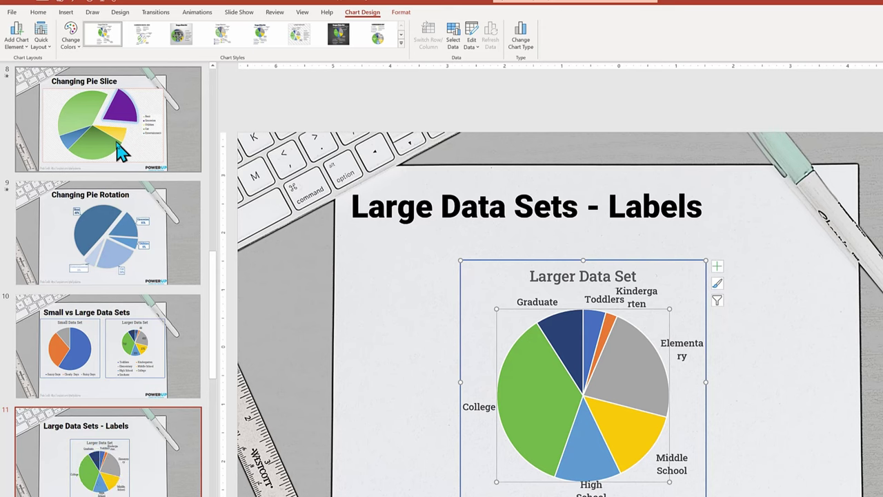
click(27, 55)
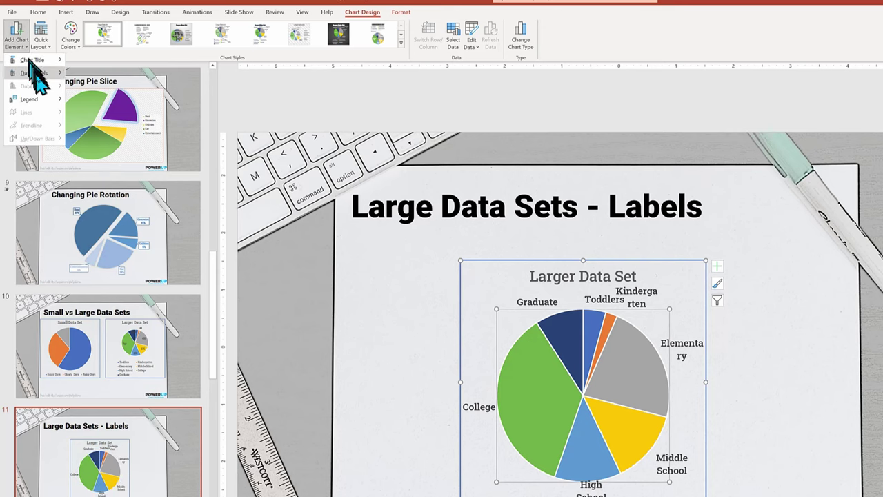
mouse_move(38, 73)
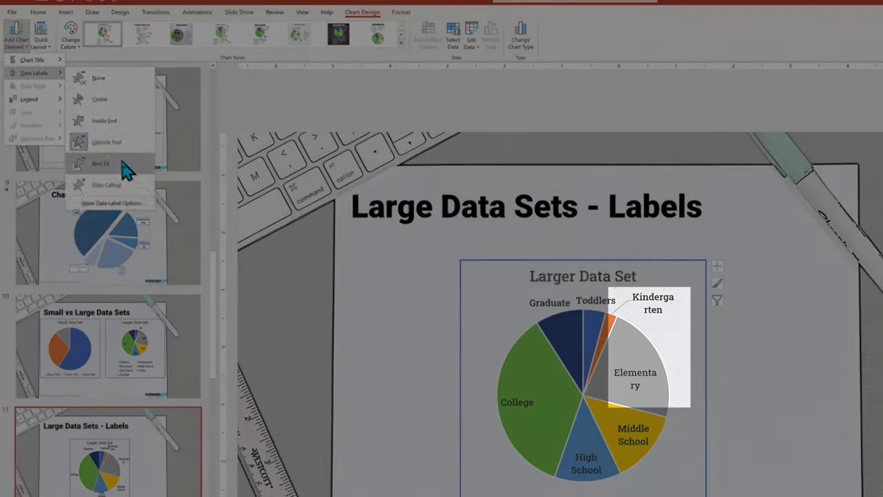
click(121, 163)
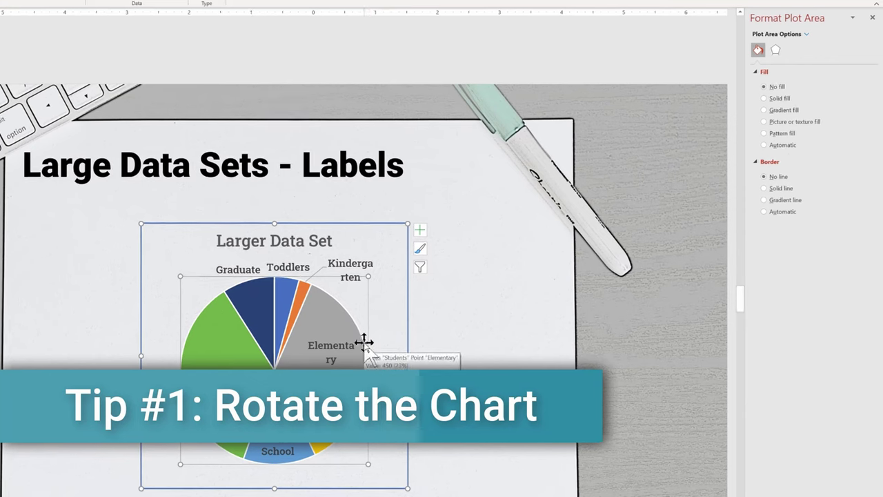
Change the Larger Data Set pie's first-slice angle from its series options
click(660, 366)
click(793, 51)
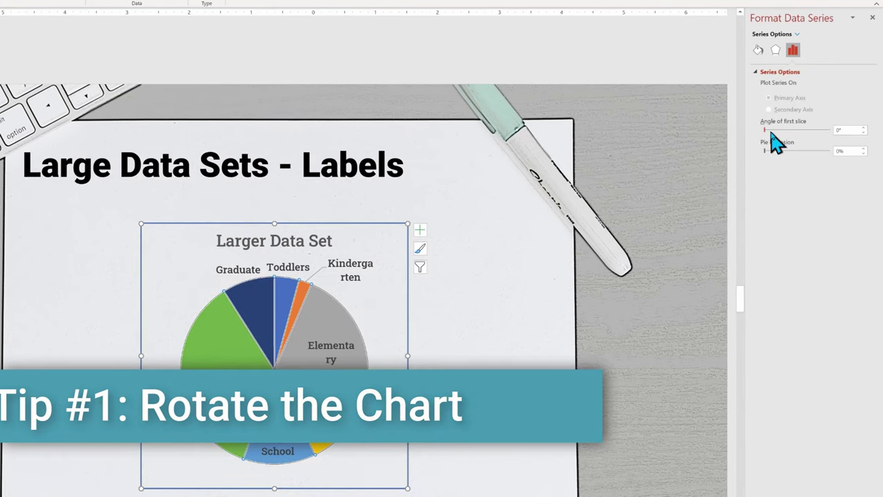
drag(766, 130, 819, 132)
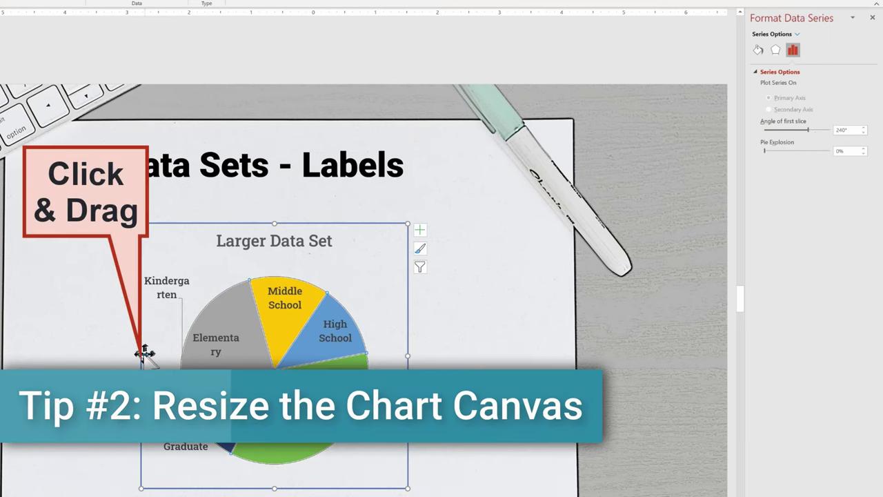
Widen the chart, narrow it back so labels re-wrap, and select the data labels
drag(138, 355, 111, 358)
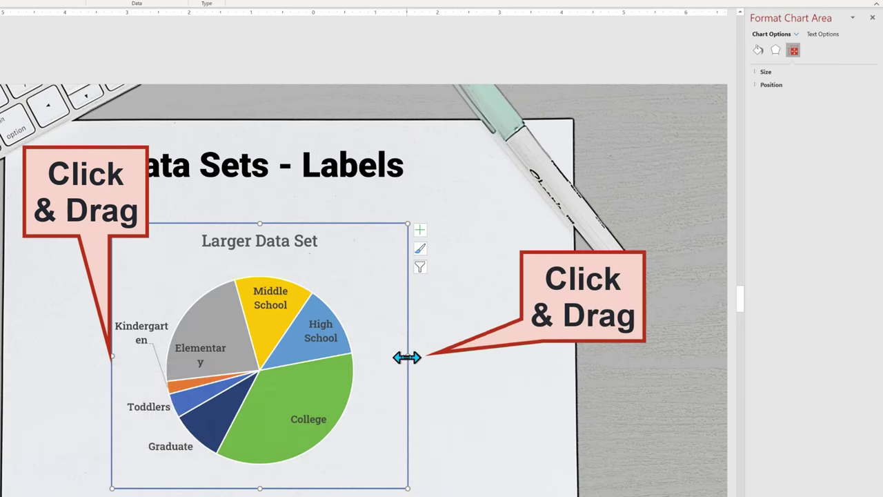
drag(406, 355, 452, 357)
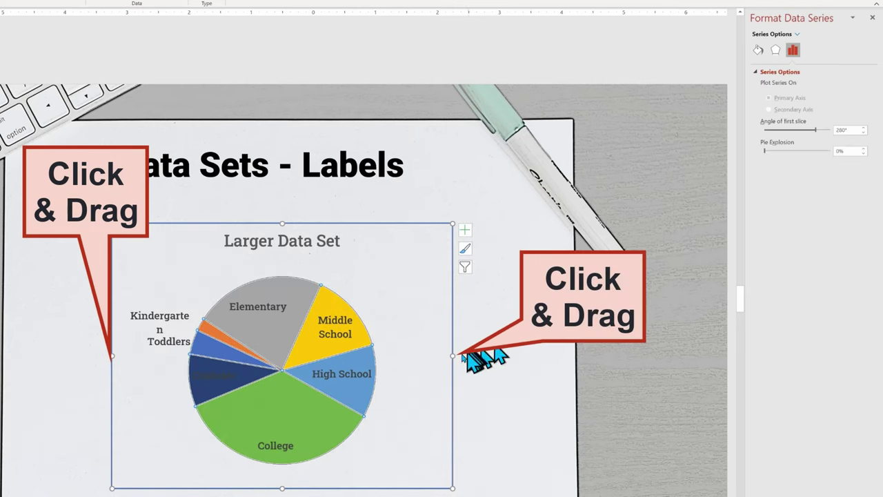
drag(453, 356, 514, 355)
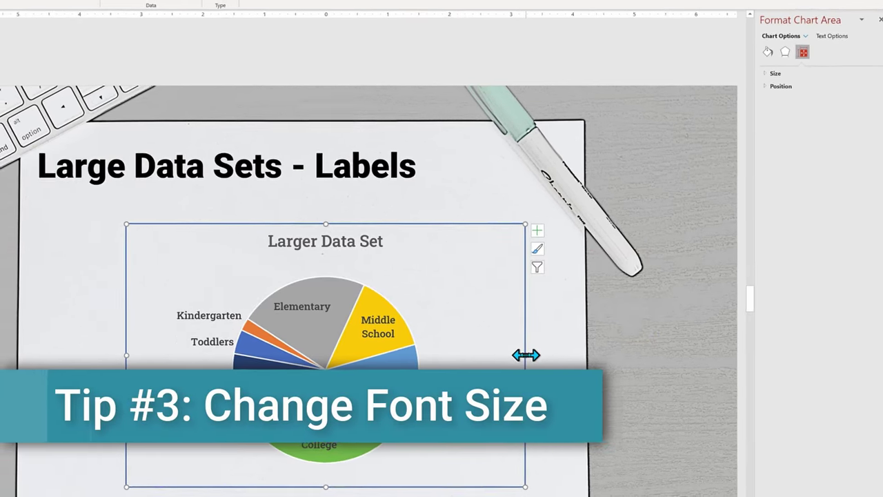
drag(547, 355, 493, 354)
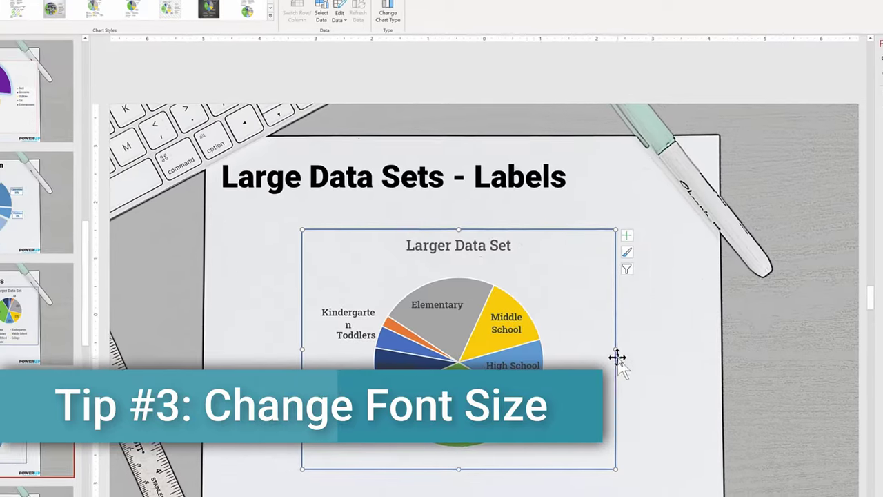
click(393, 316)
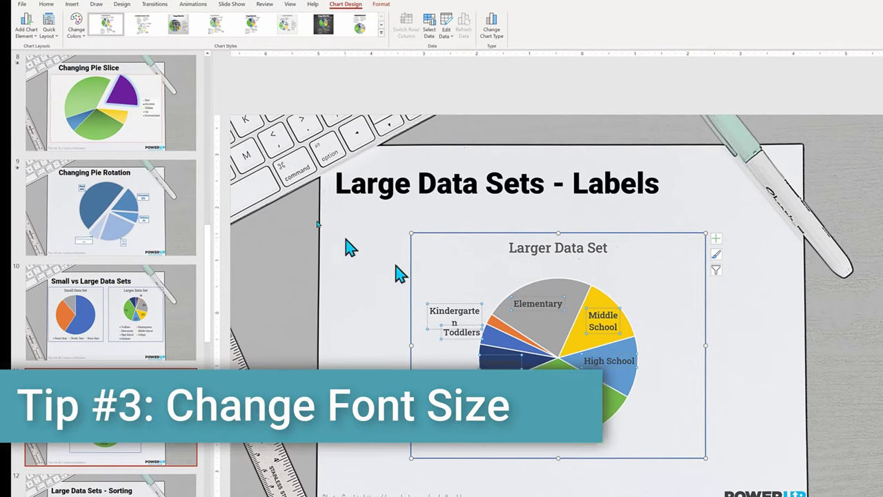
Try shrinking all data labels from 12 to 11 pt, then undo the change
click(45, 4)
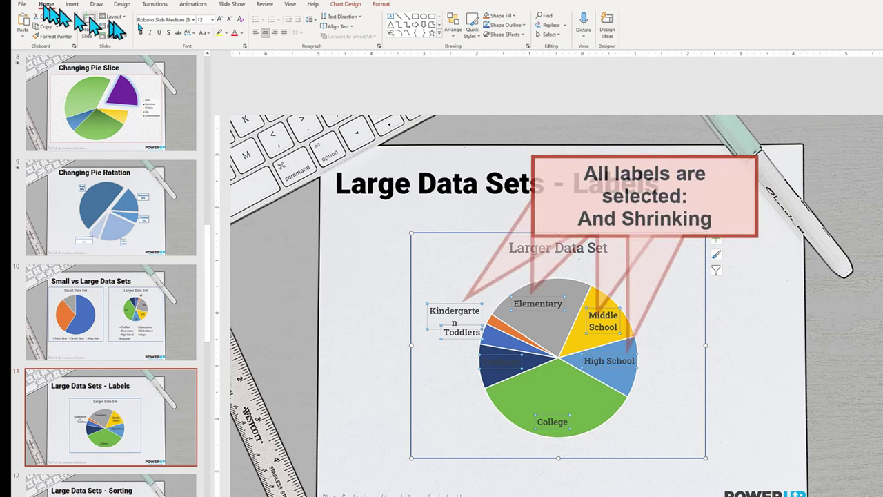
click(229, 19)
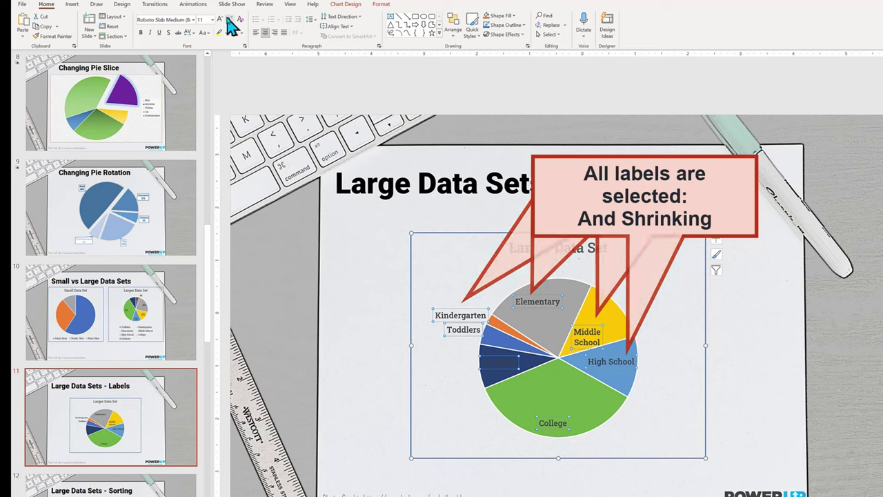
key(ctrl+z)
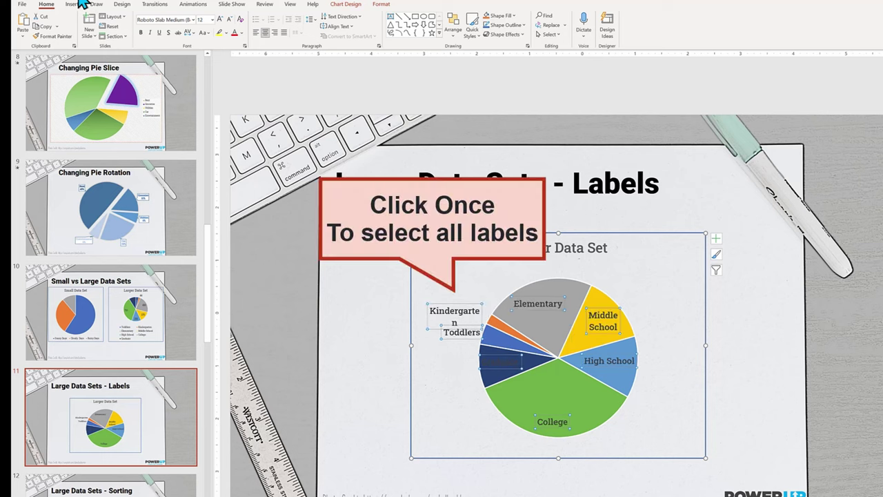
Shrink only the Kindergarten label's font, then move to the Large Data Sets - Sorting slide
click(463, 304)
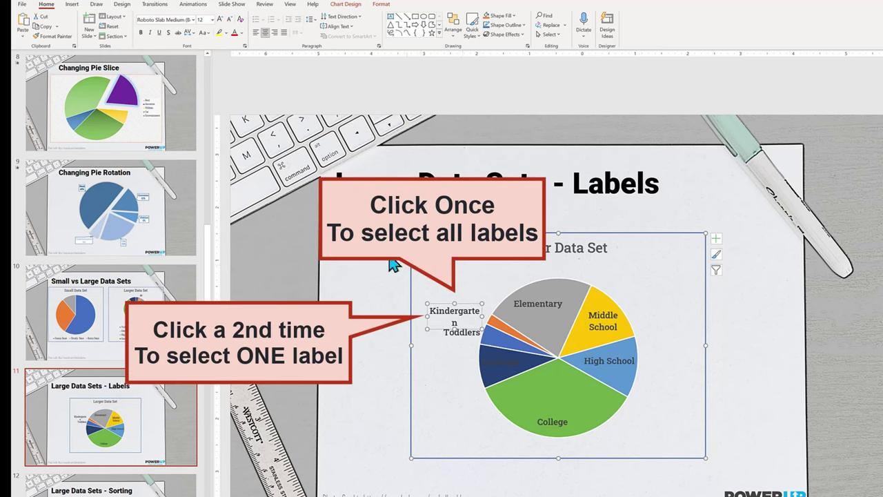
click(231, 22)
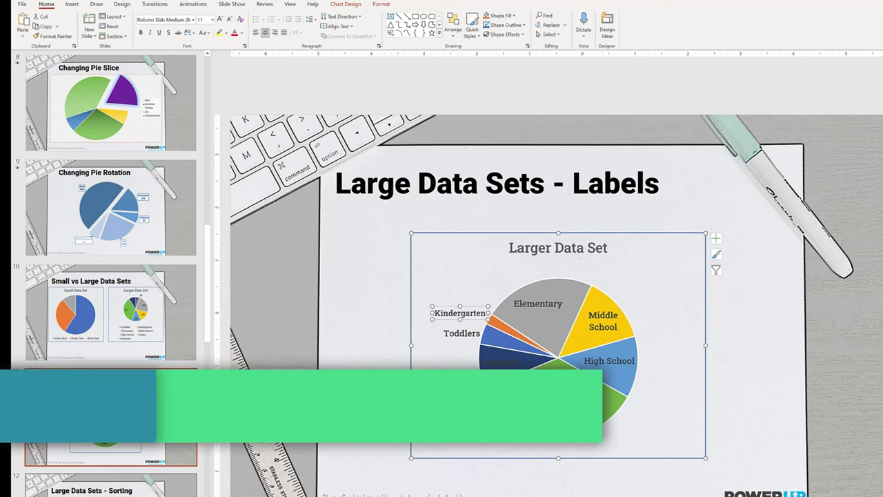
key(Page_Down)
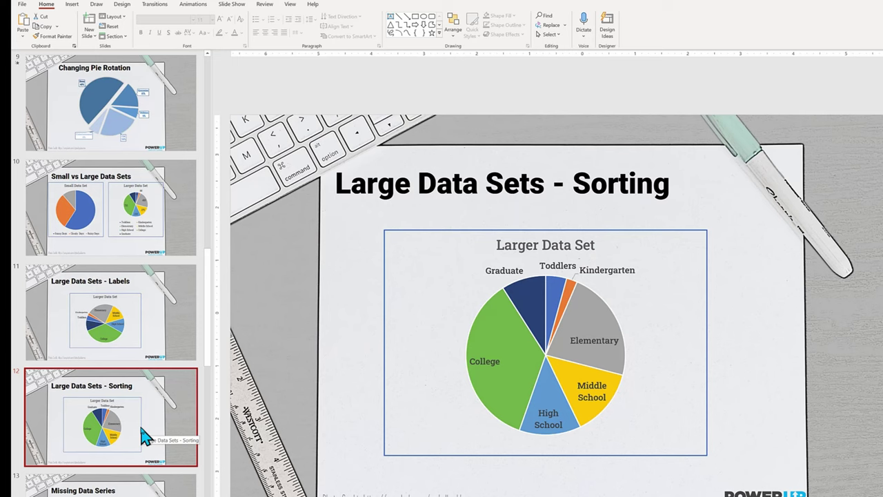
Open the Sorting pie's data sheet and enlarge it to show every row
click(621, 362)
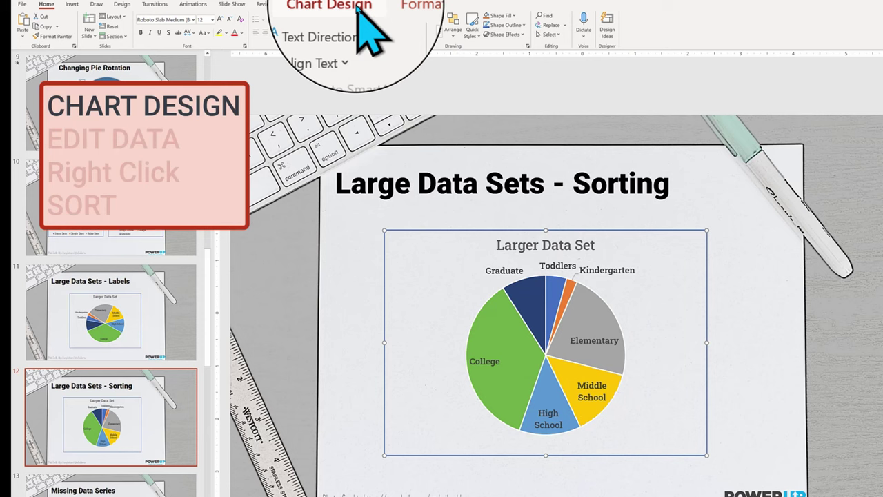
click(345, 4)
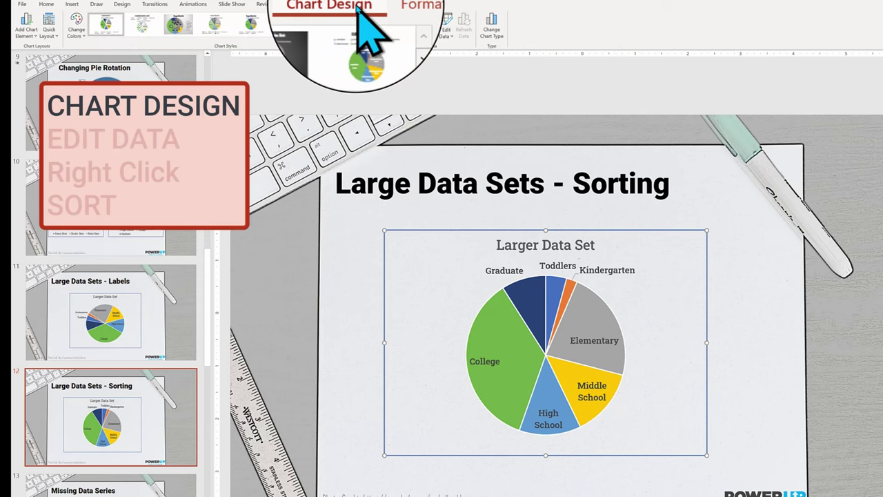
click(448, 26)
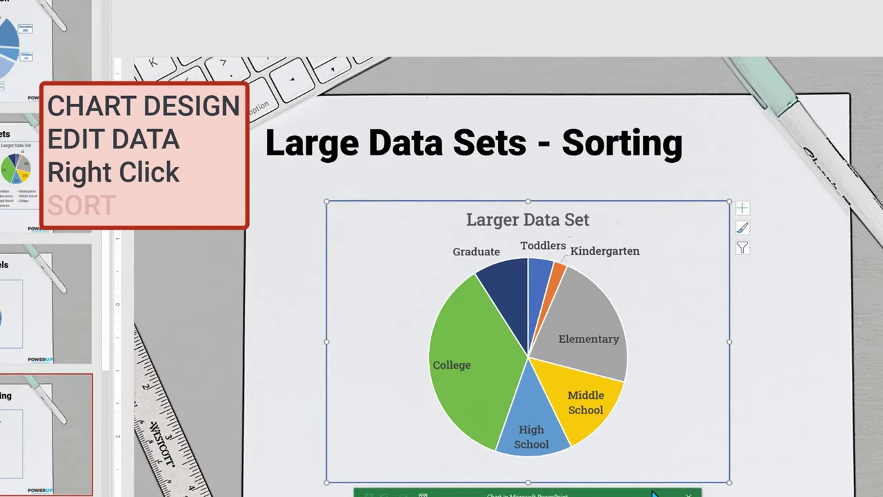
drag(806, 93, 778, 139)
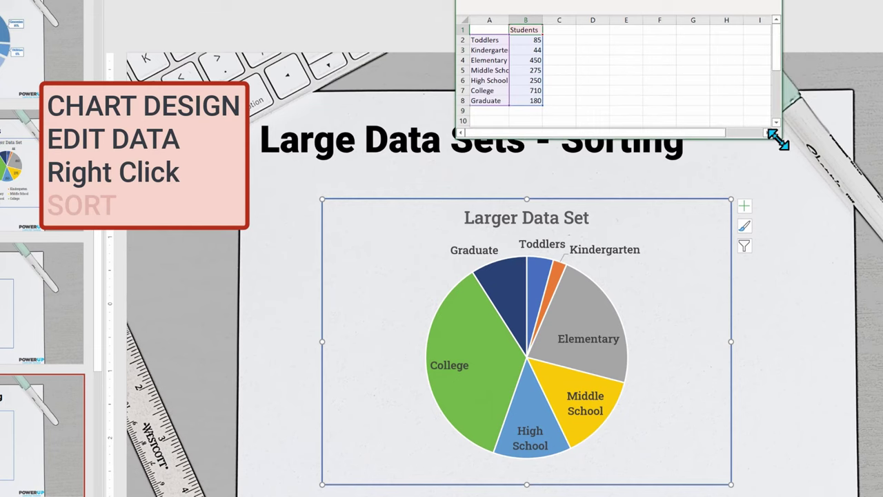
Sort the Students values smallest to largest, close the sheet, and go to the Missing Data Series slide
right_click(521, 63)
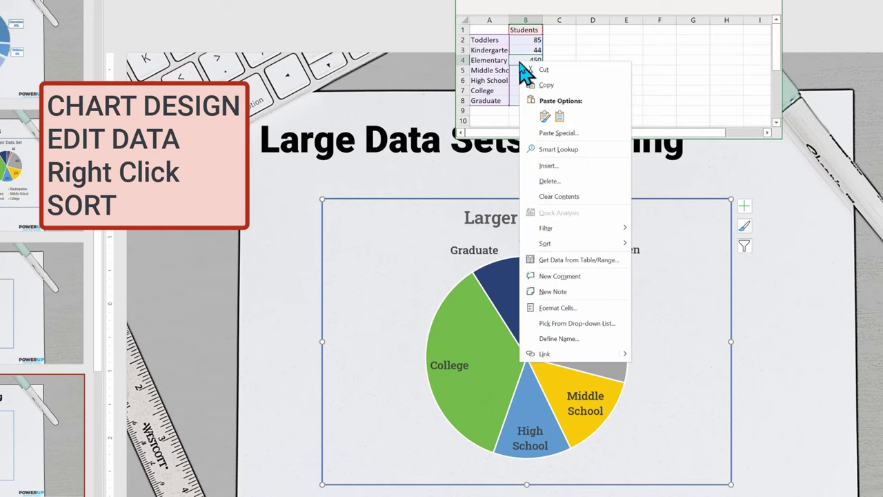
mouse_move(565, 252)
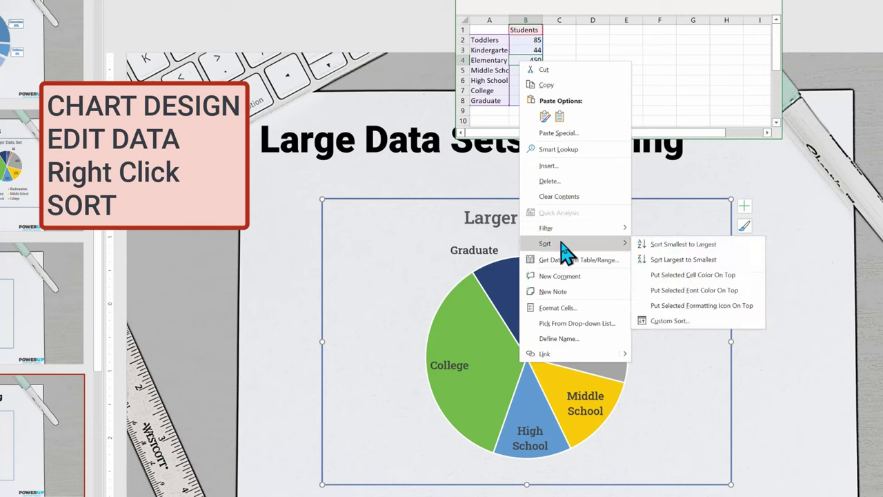
click(683, 245)
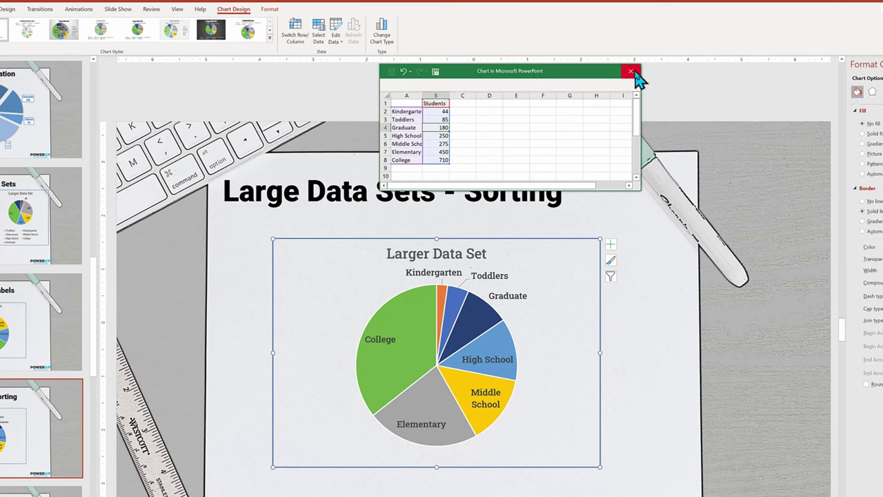
click(631, 71)
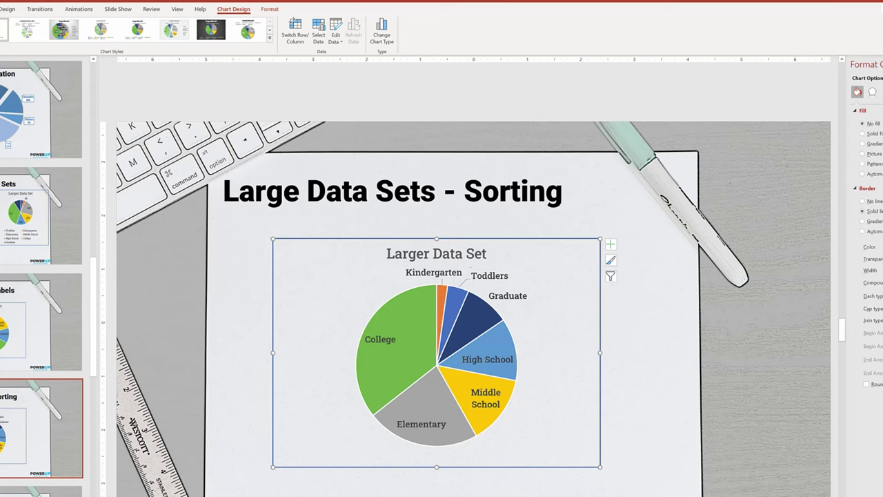
click(42, 491)
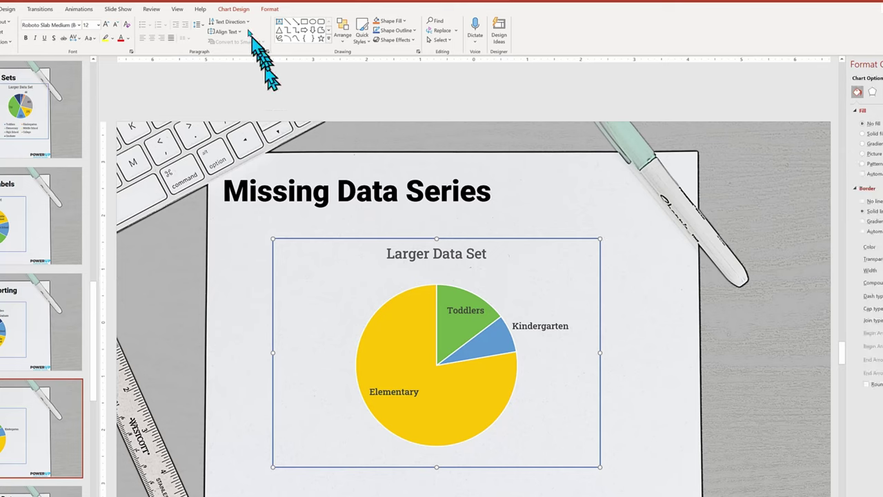
Extend the Missing Data Series chart's data range to A1:B8 and close the data sheet
click(240, 11)
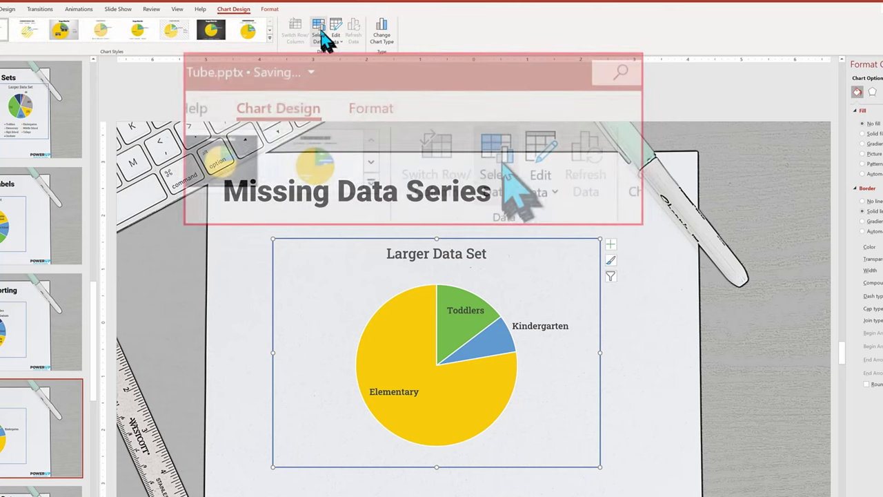
click(321, 36)
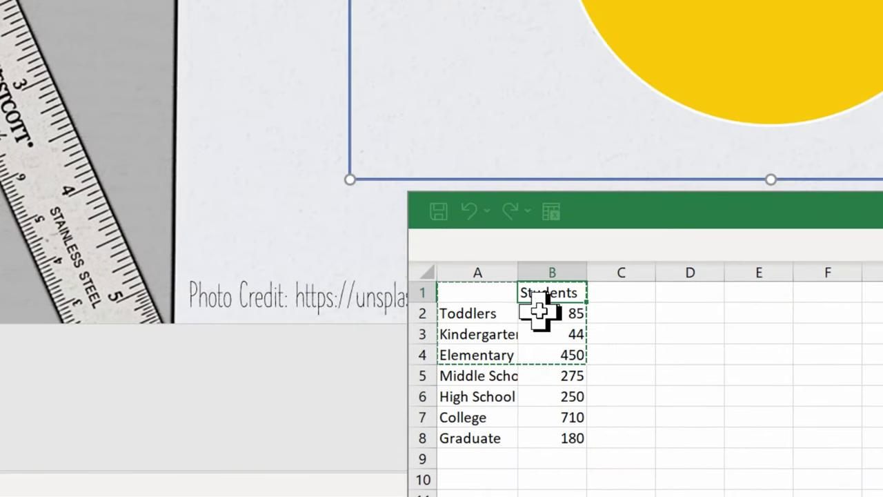
drag(538, 309, 585, 434)
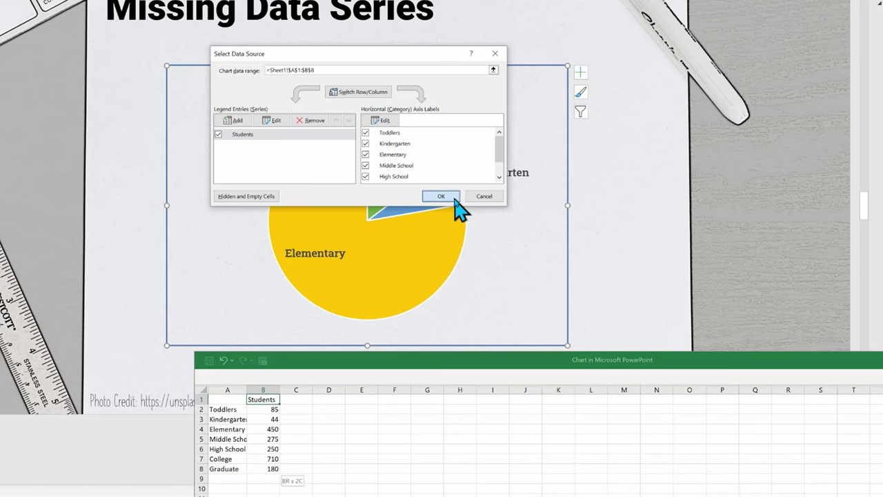
click(452, 198)
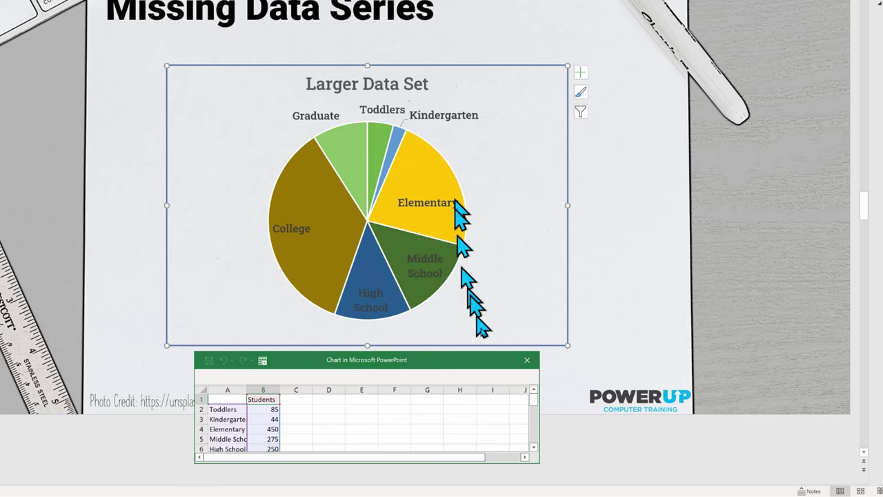
click(527, 360)
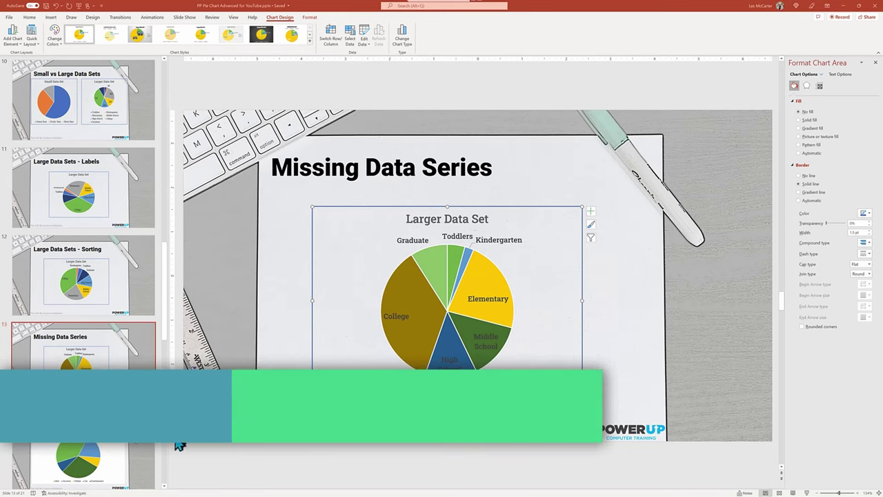
Add data labels to the My Personal Expenses chart on the Missing Text or Data slide
click(142, 451)
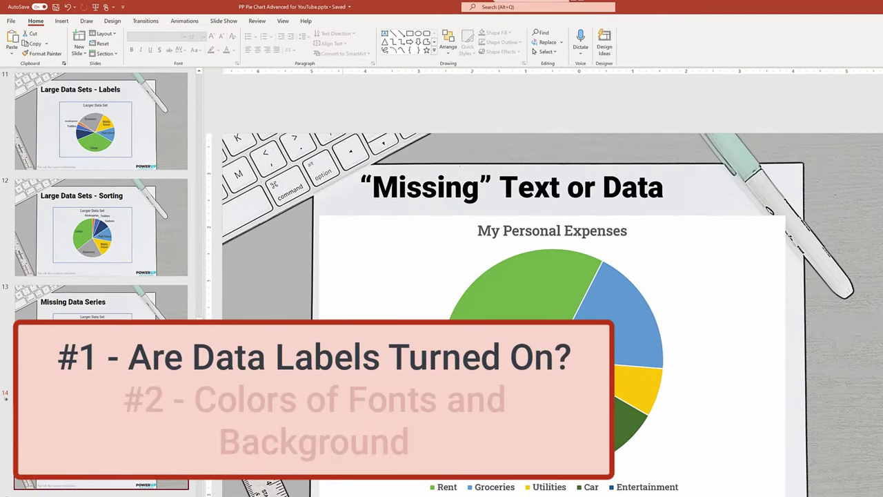
click(647, 241)
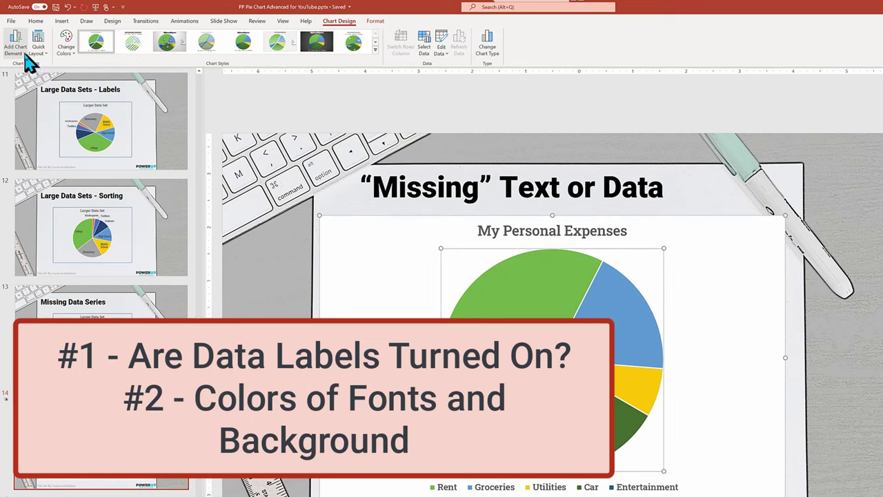
click(15, 50)
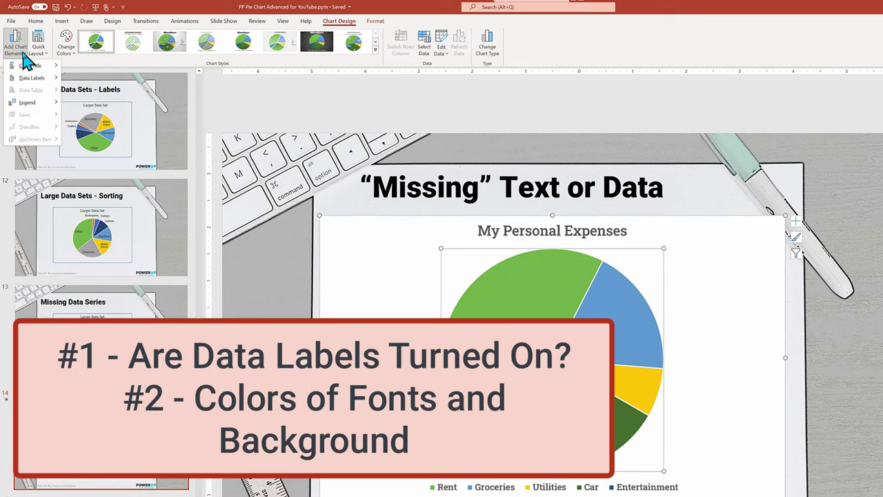
mouse_move(29, 76)
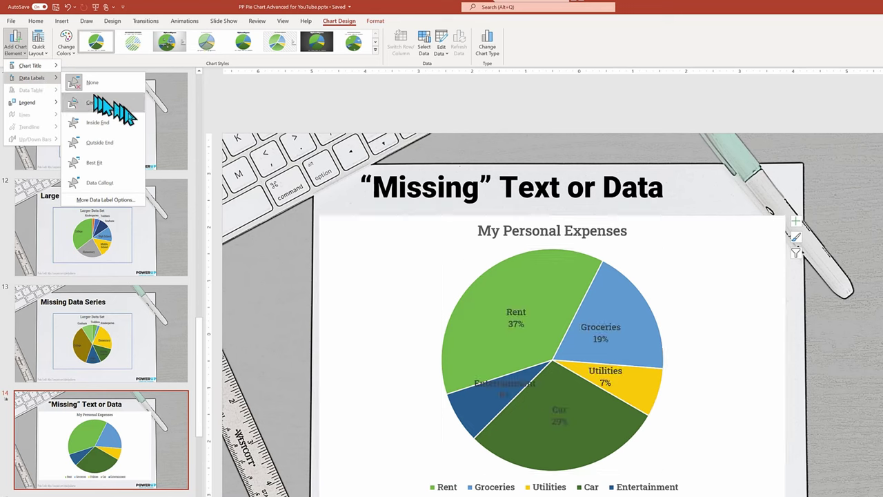
click(130, 147)
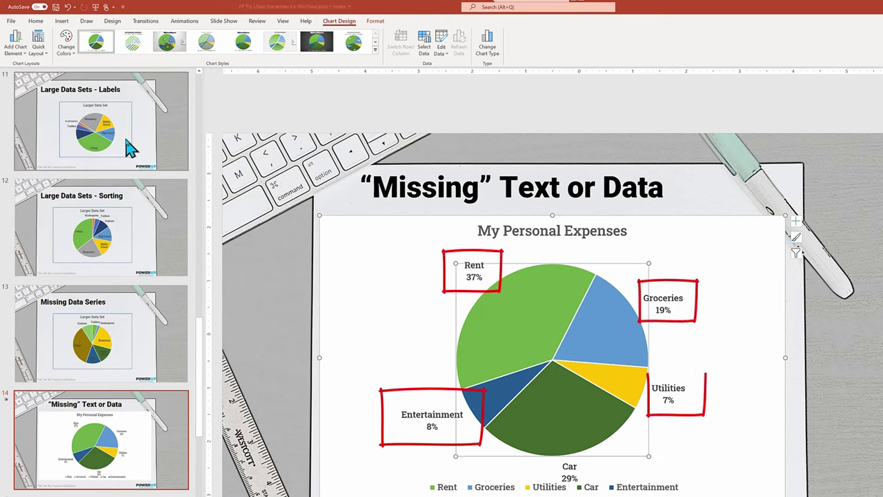
Recolour the data labels' font so it blends into the background
click(445, 416)
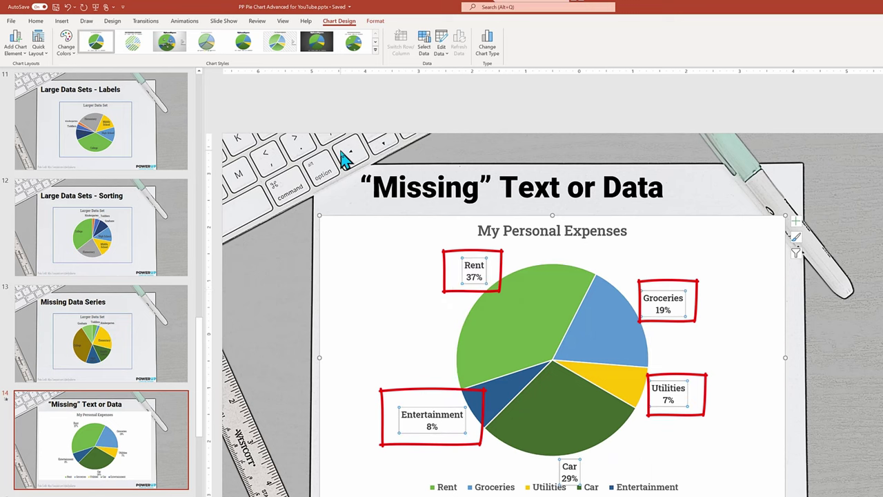
click(35, 20)
click(233, 51)
click(231, 82)
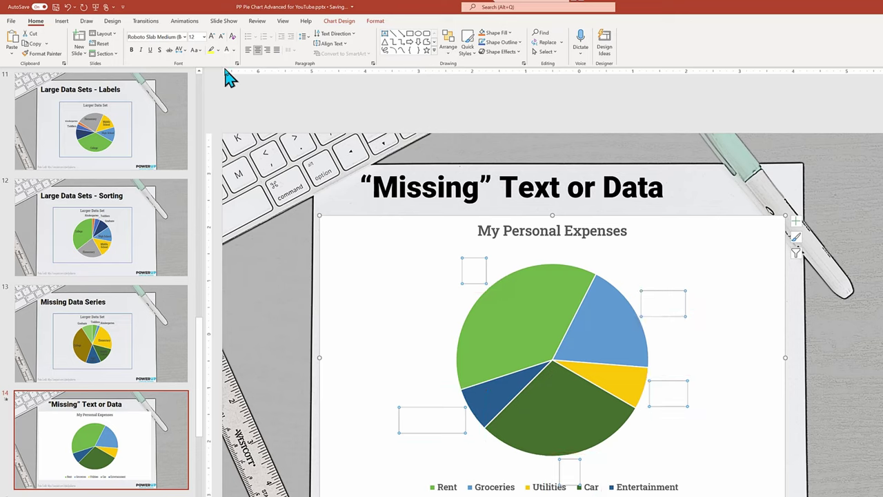
Set the data label position to Center inside the pie slices
click(510, 274)
click(338, 21)
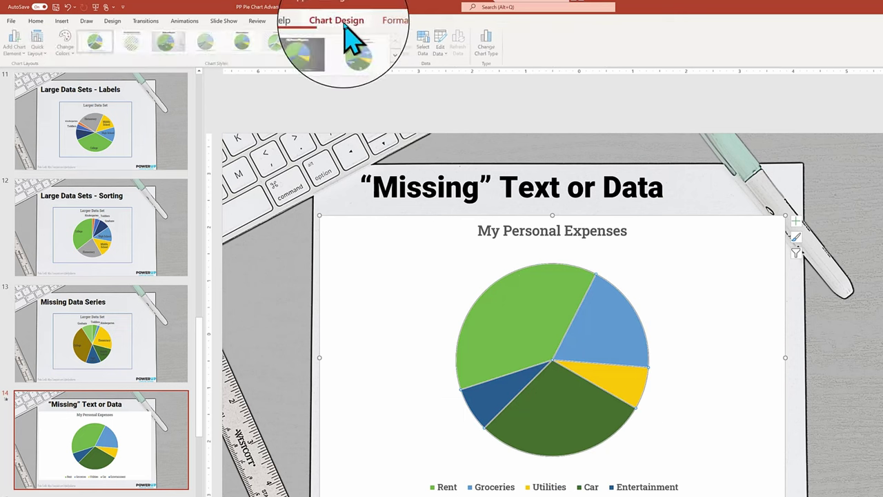
click(24, 55)
mouse_move(31, 90)
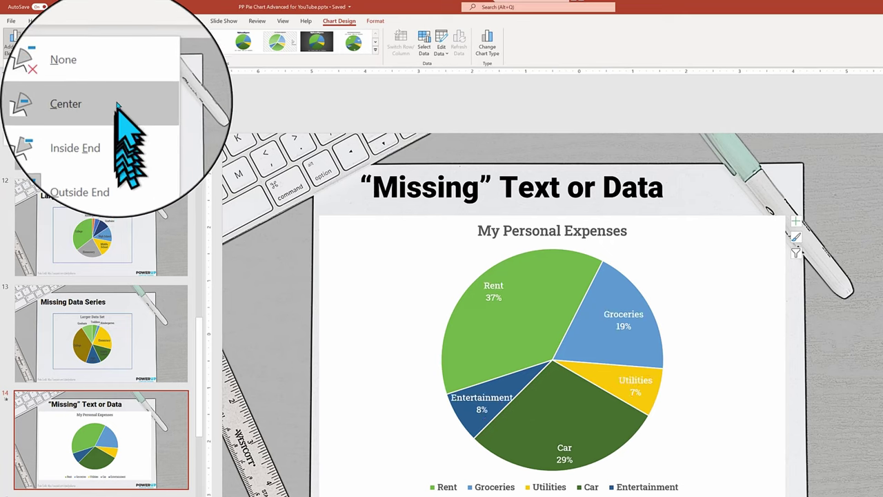
click(119, 102)
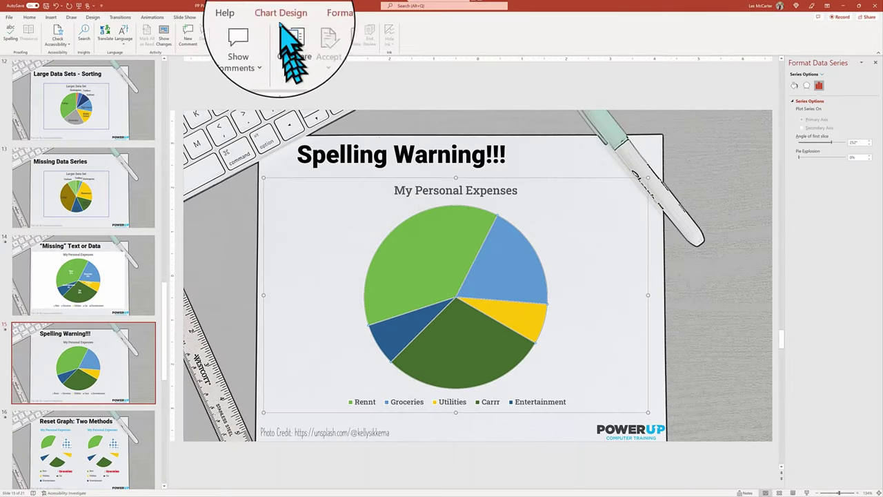
Correct categories Rennt and Carrr to Rent and Car in the chart data, then move to slide 17
click(280, 17)
click(338, 38)
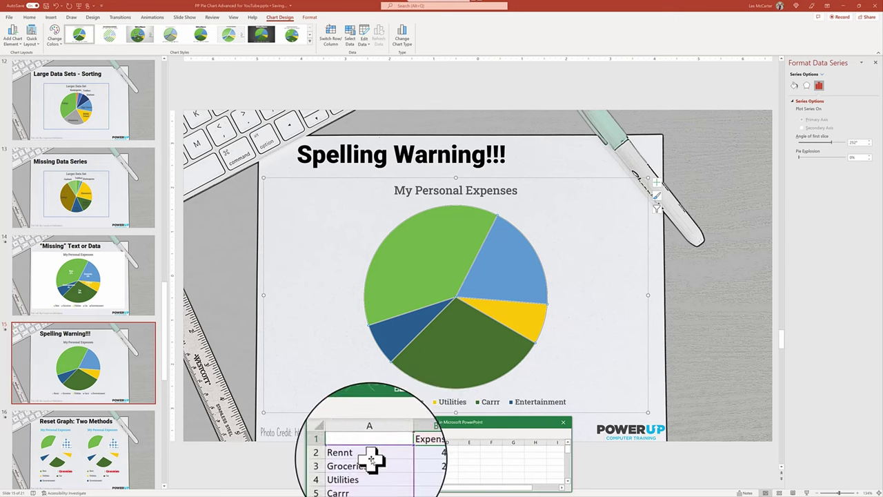
click(359, 458)
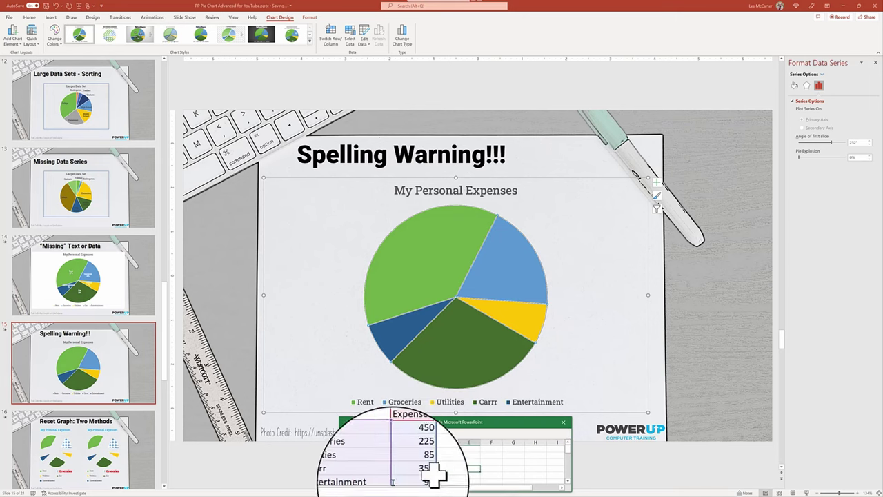
click(369, 475)
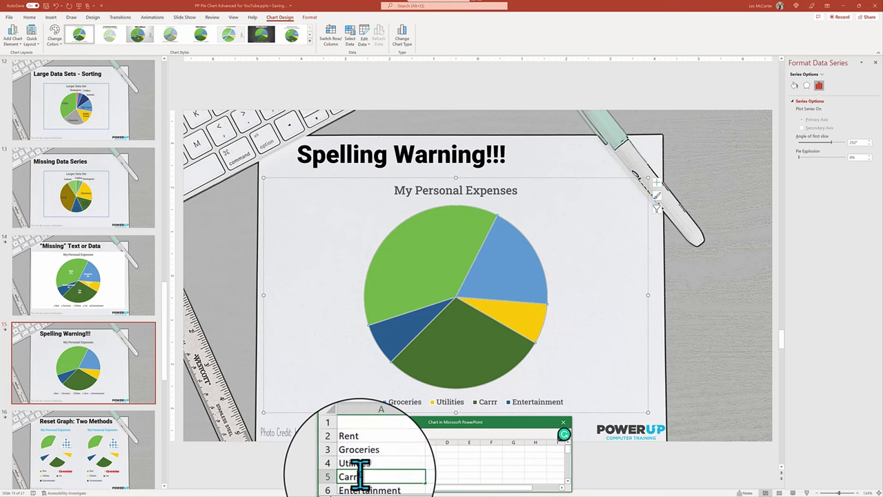
click(447, 475)
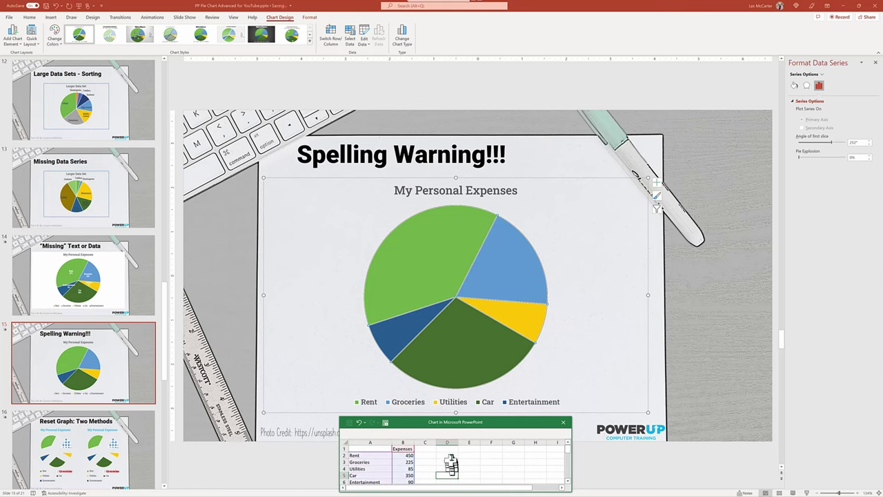
click(565, 422)
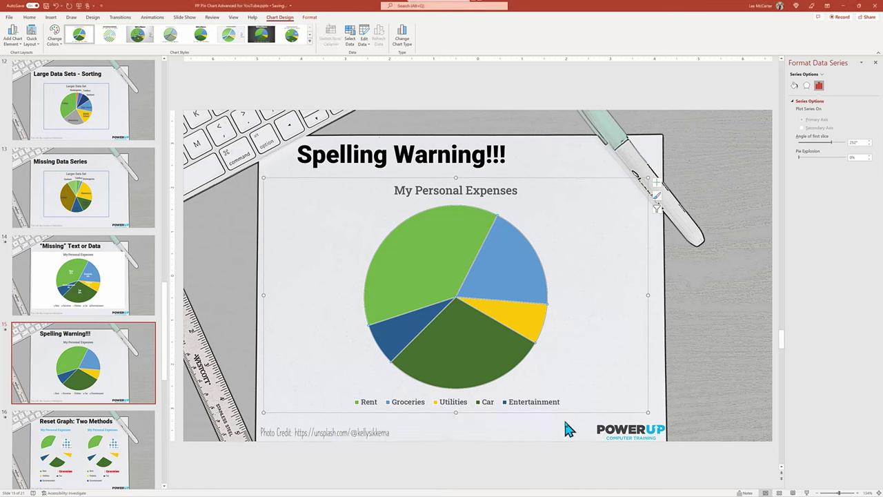
scroll(564, 417, down, 2)
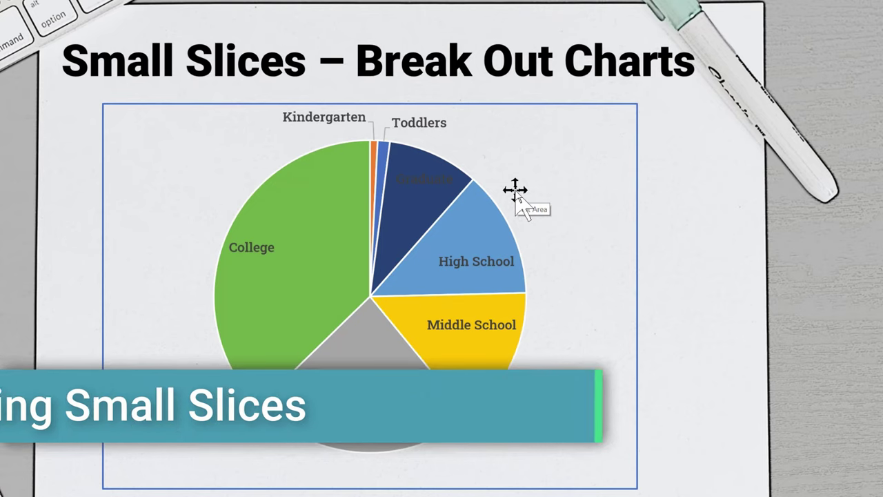
click(515, 190)
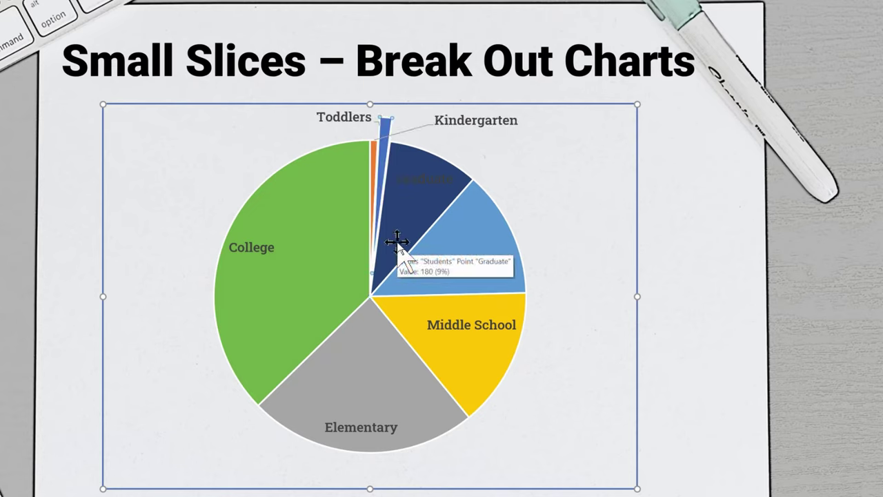
key(ctrl+z)
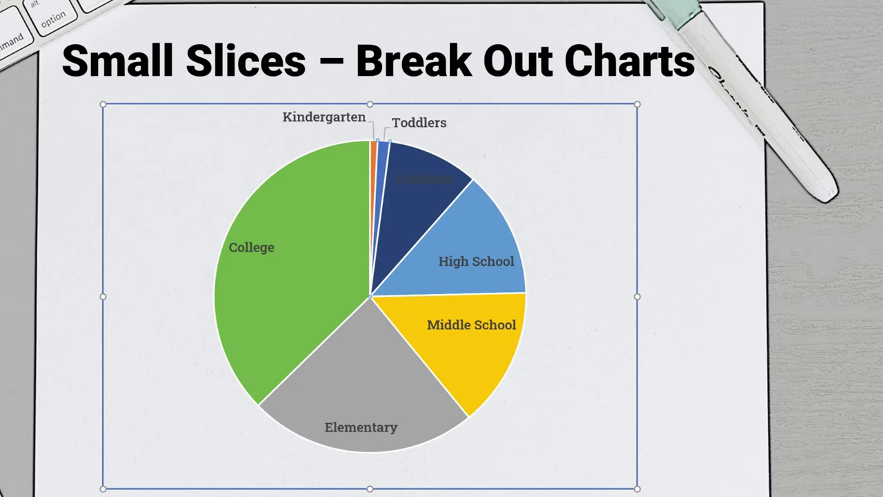
click(524, 246)
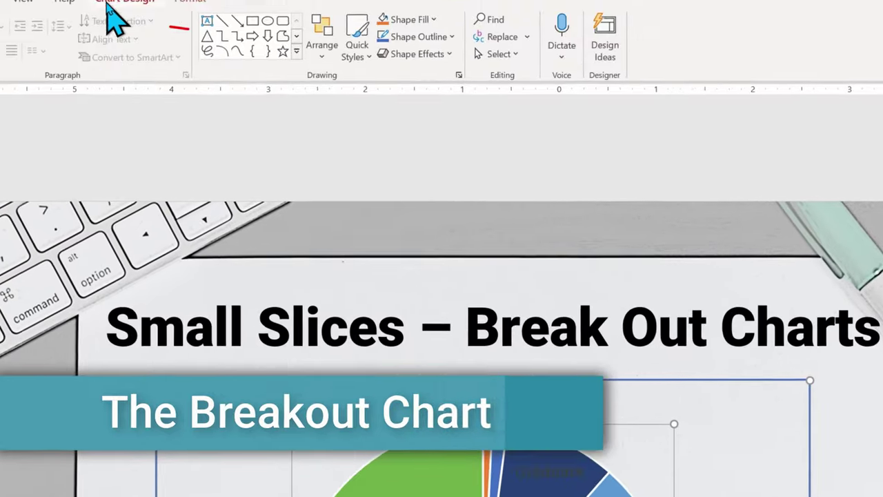
Change the Small Slices chart type to Bar of Pie and select its data series
click(128, 22)
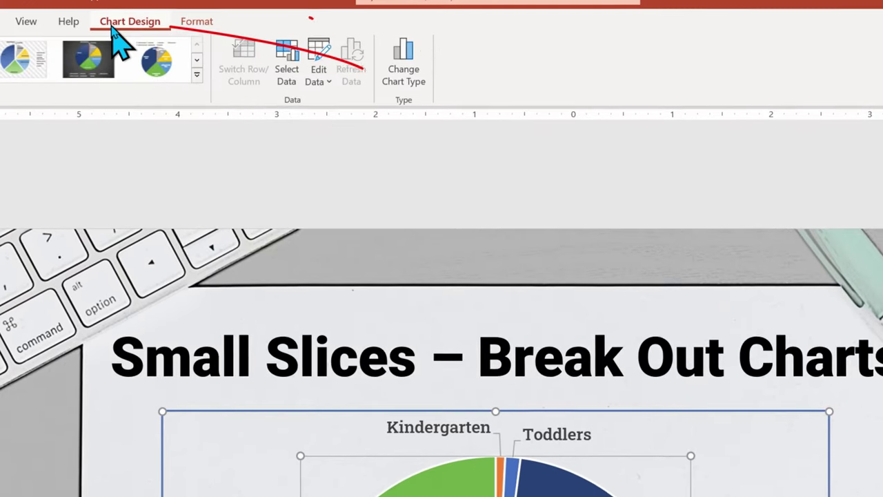
click(397, 82)
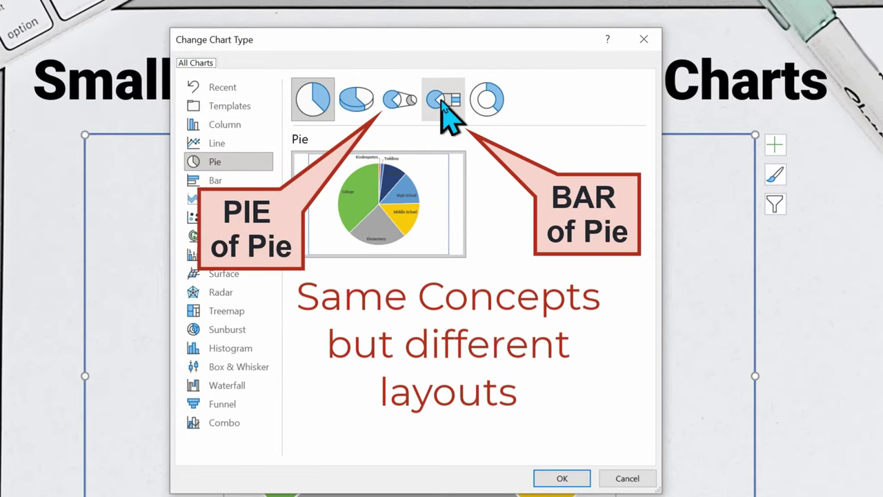
click(442, 101)
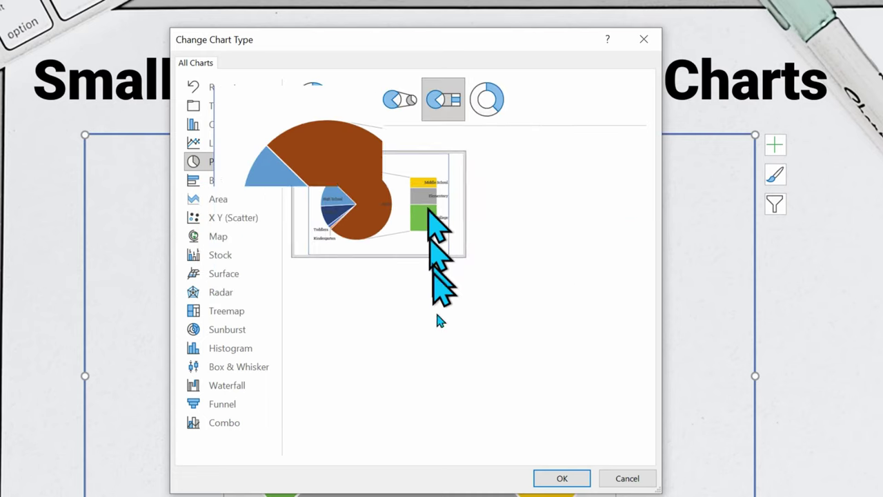
click(560, 478)
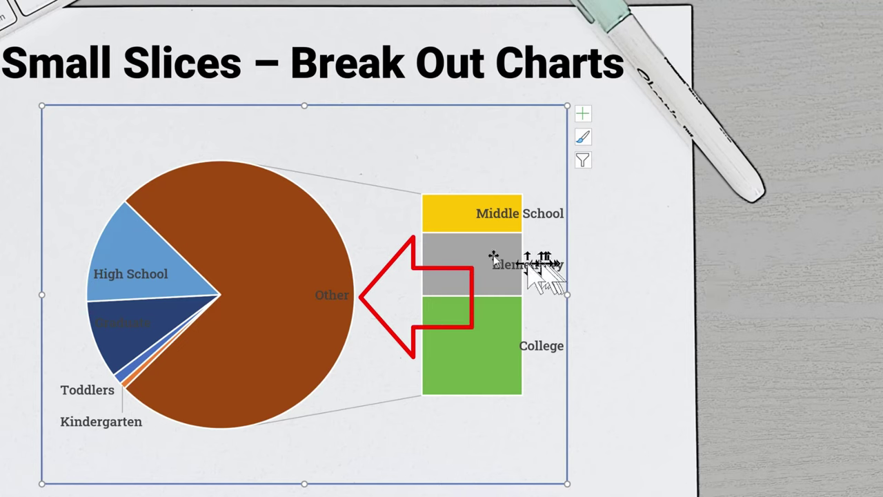
click(436, 222)
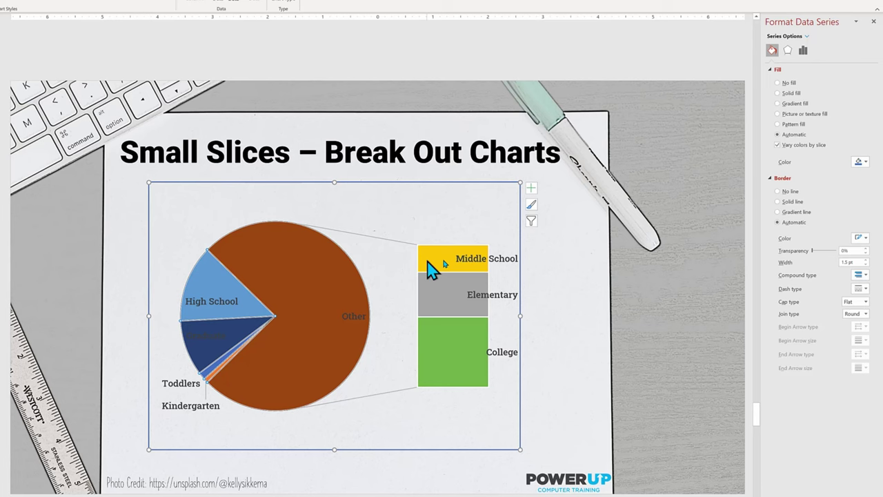
Split the bar-of-pie series by Value with values less than 60
click(803, 50)
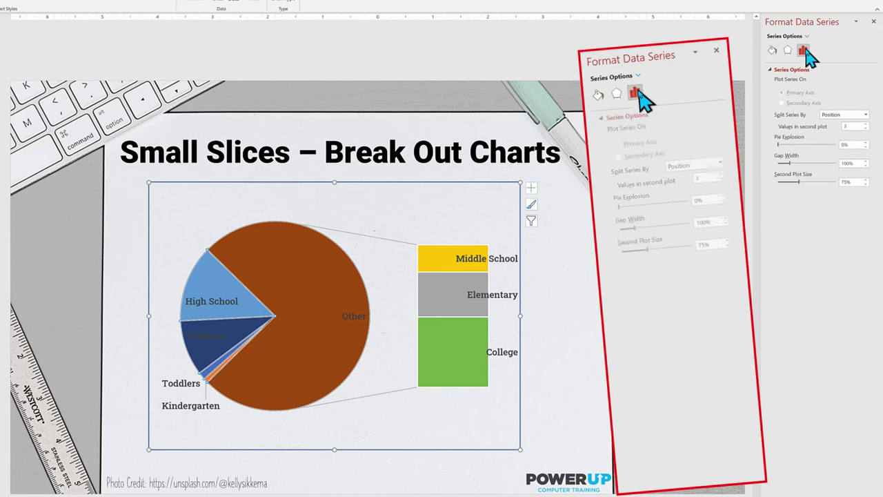
click(865, 116)
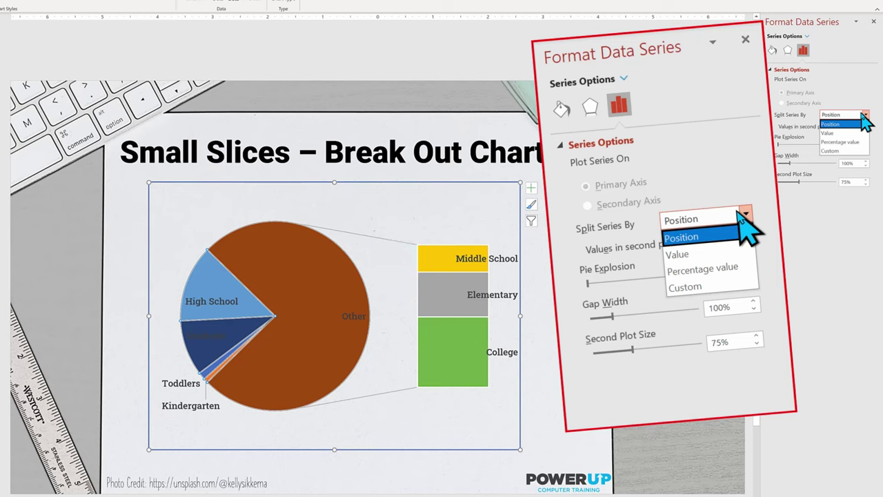
click(828, 133)
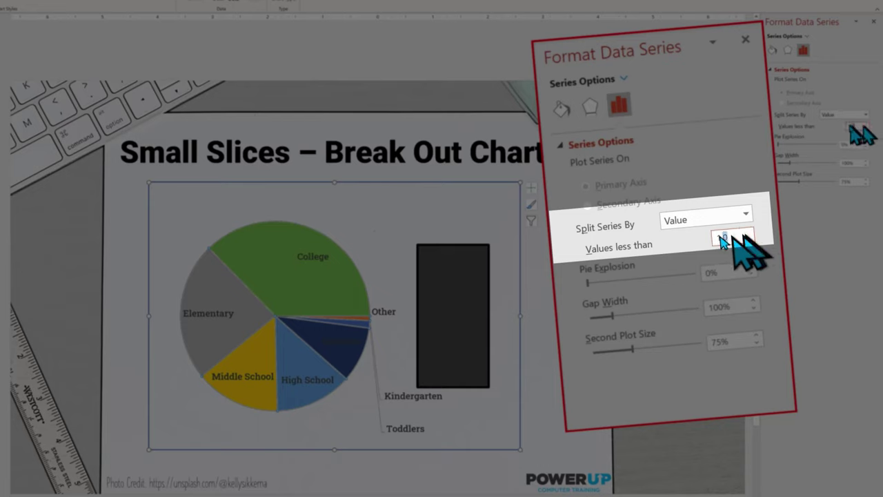
double_click(717, 237)
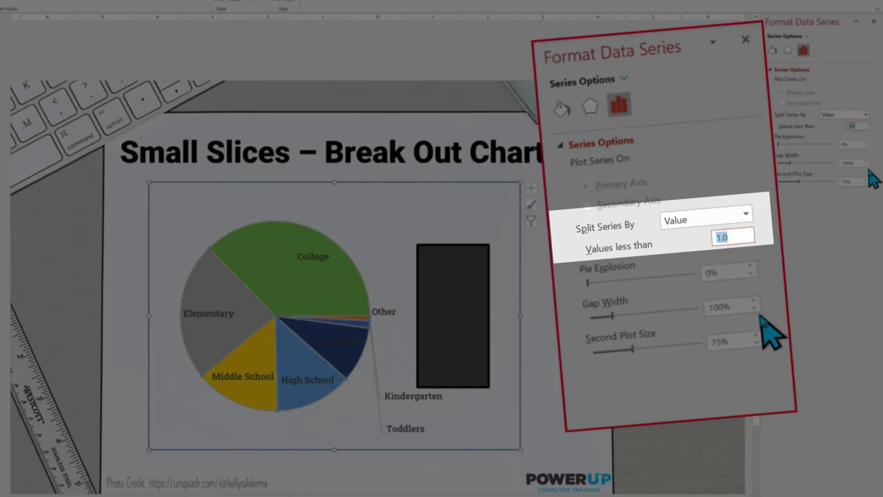
text(60)
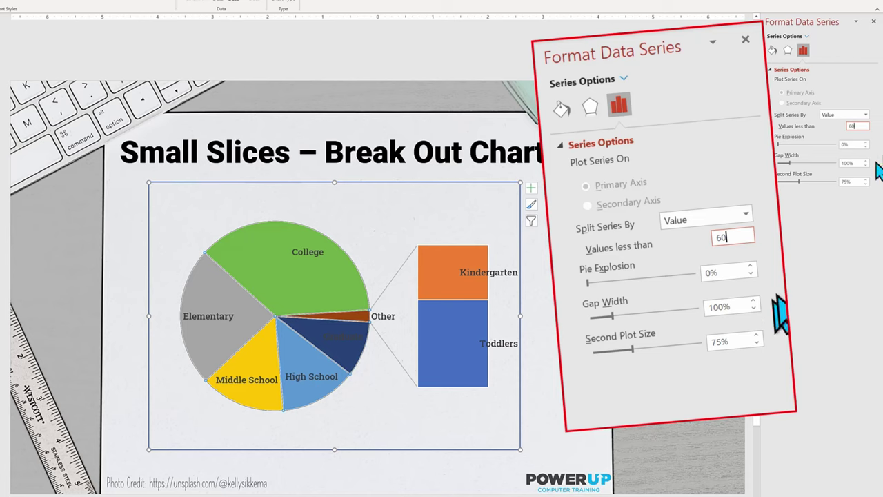
click(865, 115)
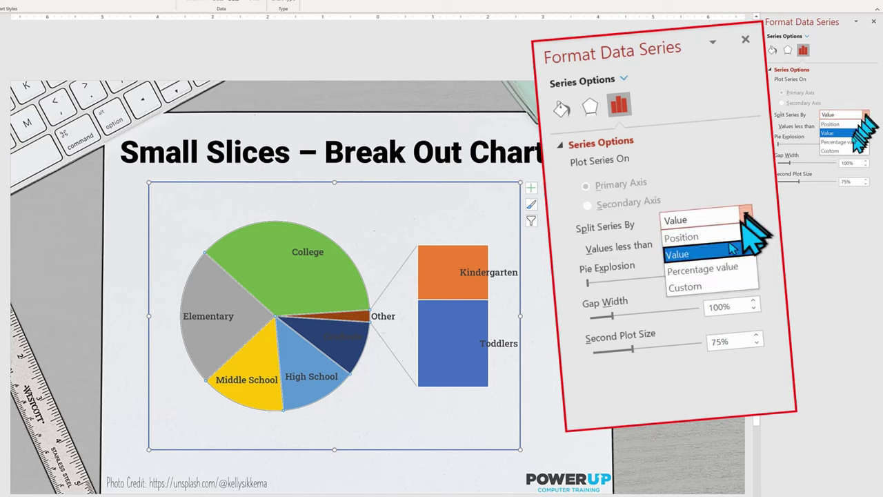
Switch the series split to Percentage value, then to Custom
click(851, 140)
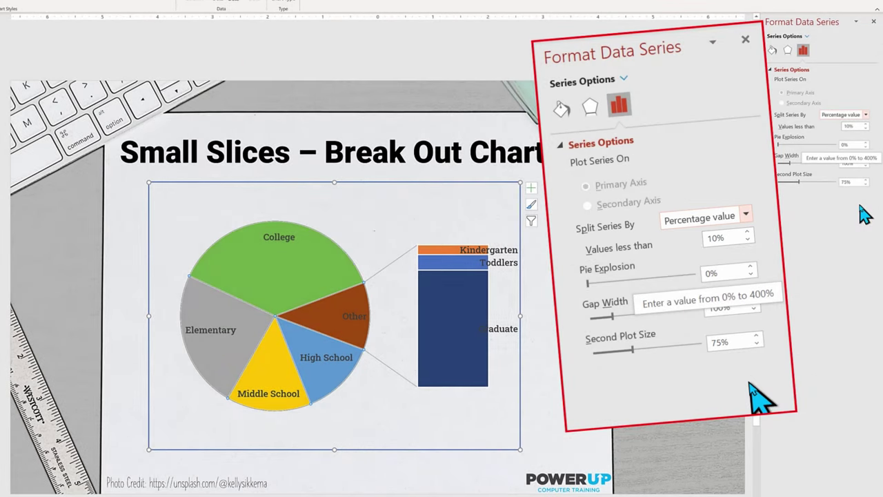
click(866, 116)
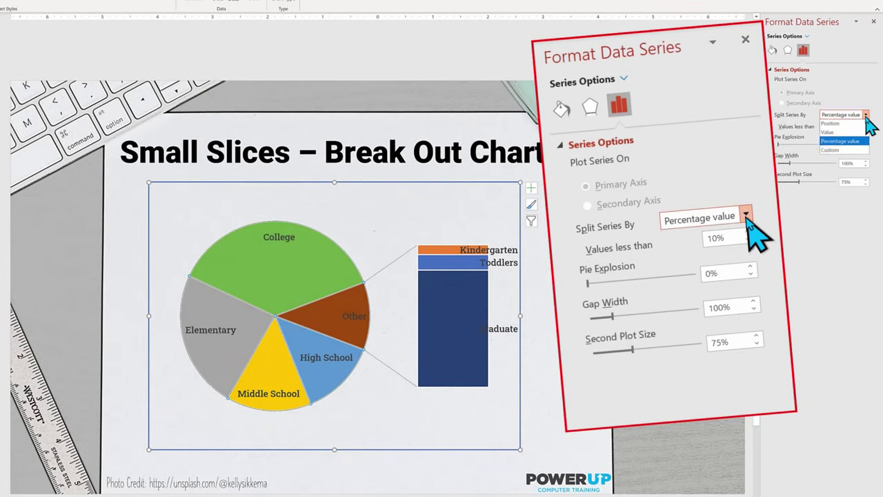
click(837, 151)
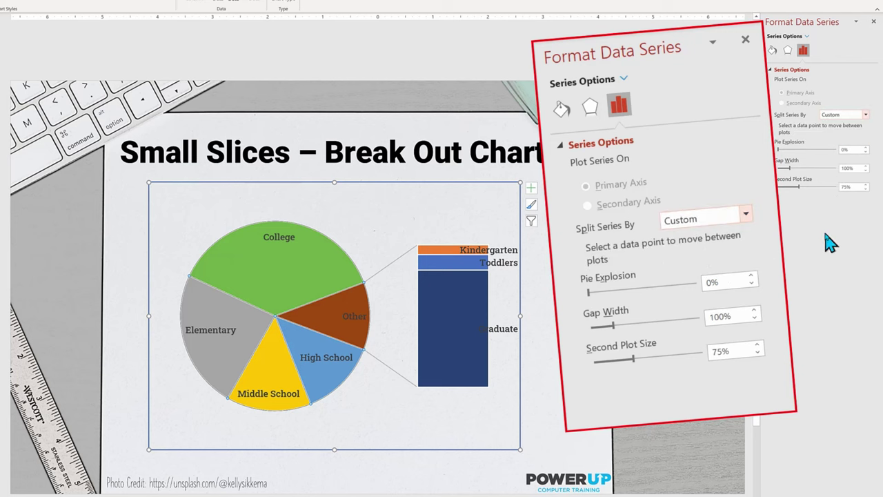
click(335, 365)
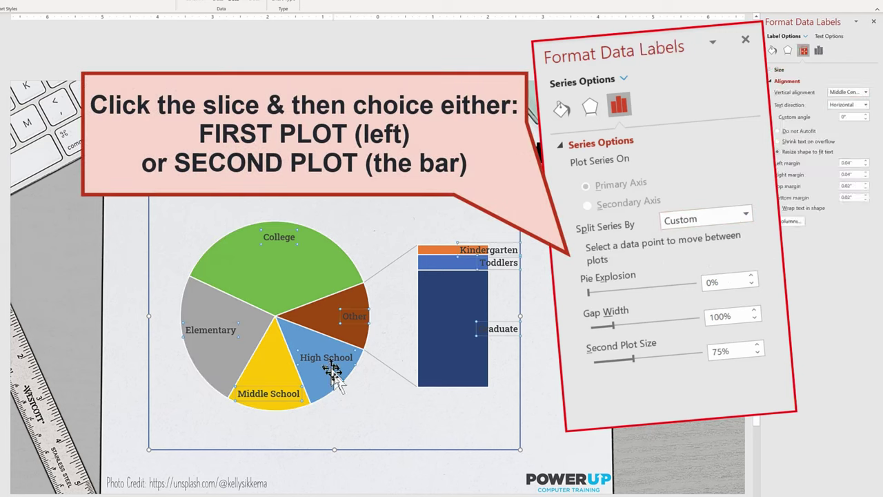
click(336, 379)
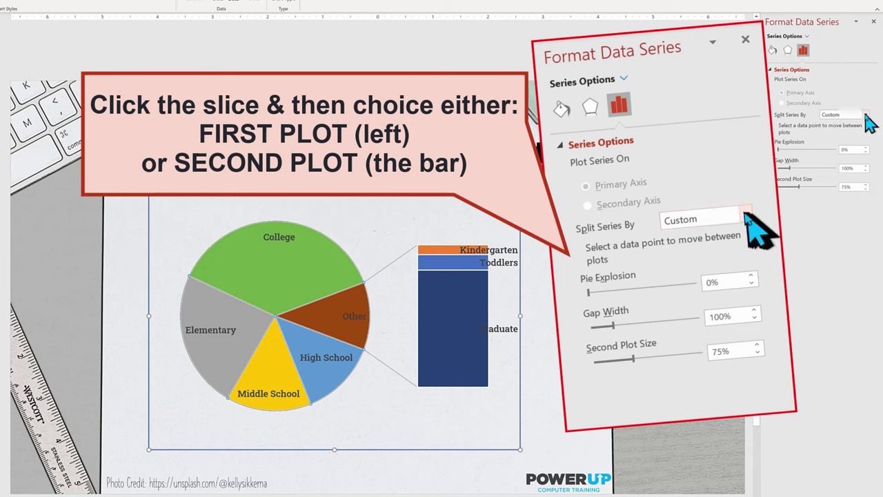
Move the High School slice into the bar and then back to the pie
click(345, 372)
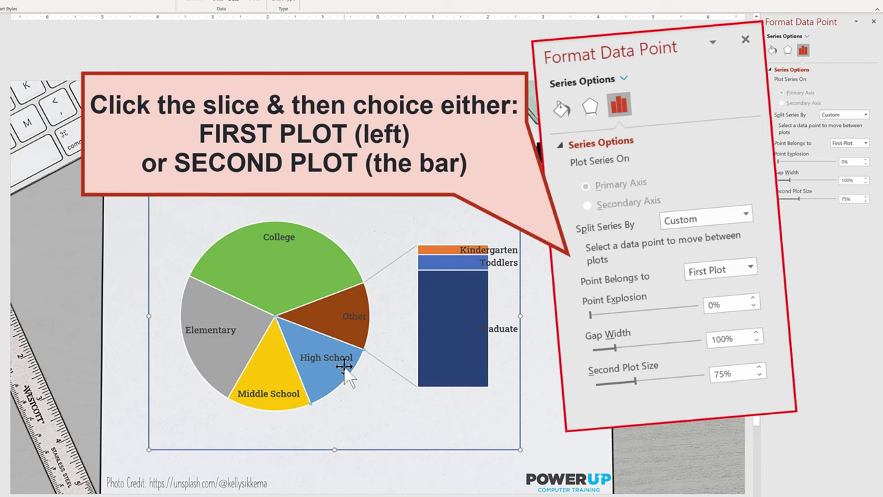
click(865, 142)
click(847, 160)
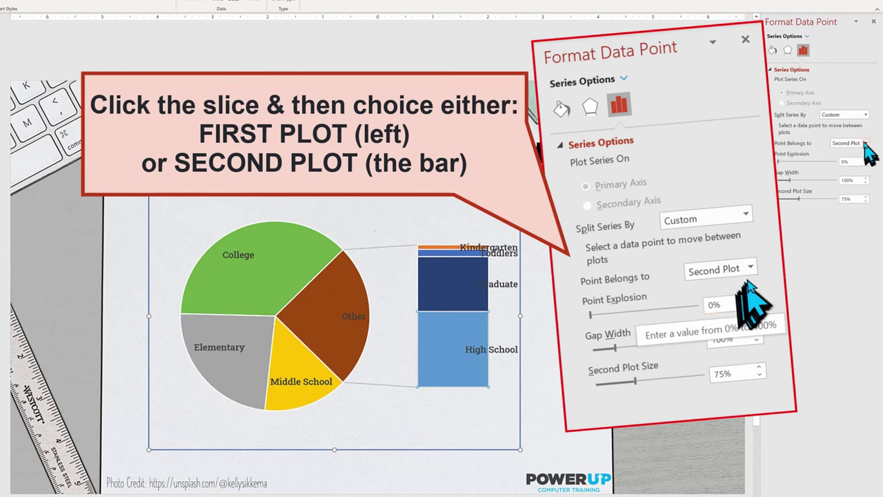
click(865, 143)
click(845, 152)
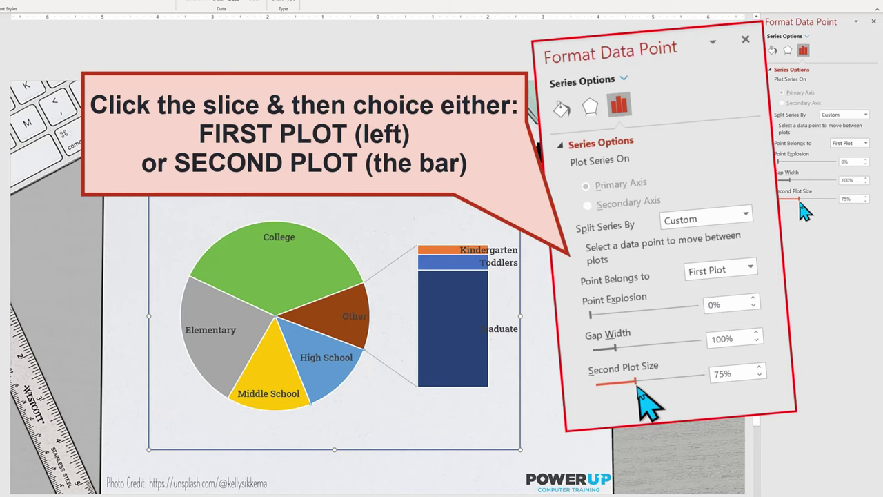
Return Graduate to the pie, shrink the Second Plot Size, and go to the Changing Pie Chart Layout slide
click(469, 308)
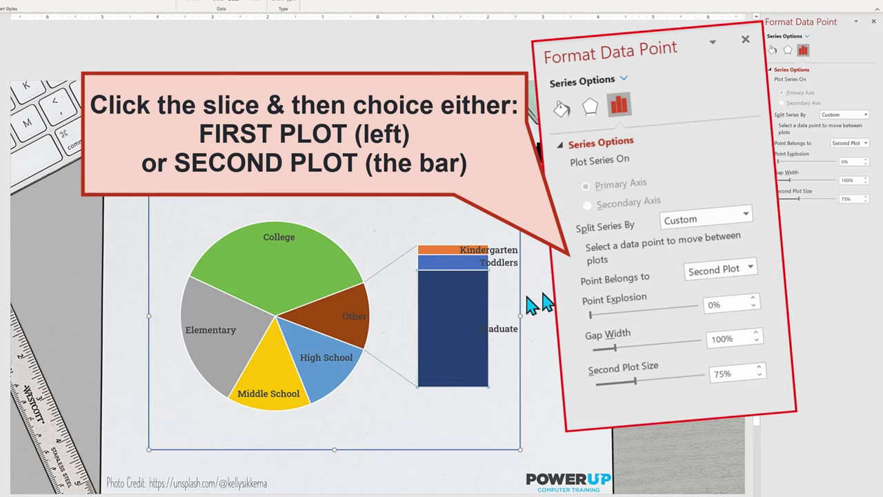
click(855, 143)
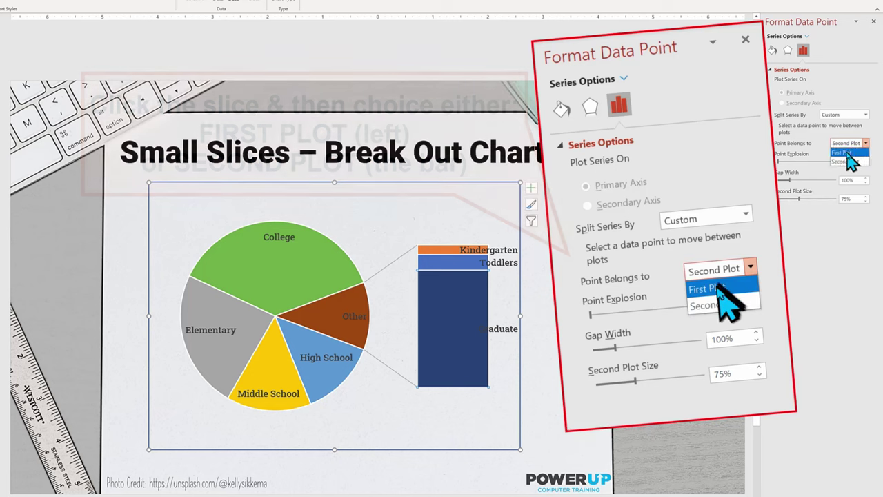
click(848, 153)
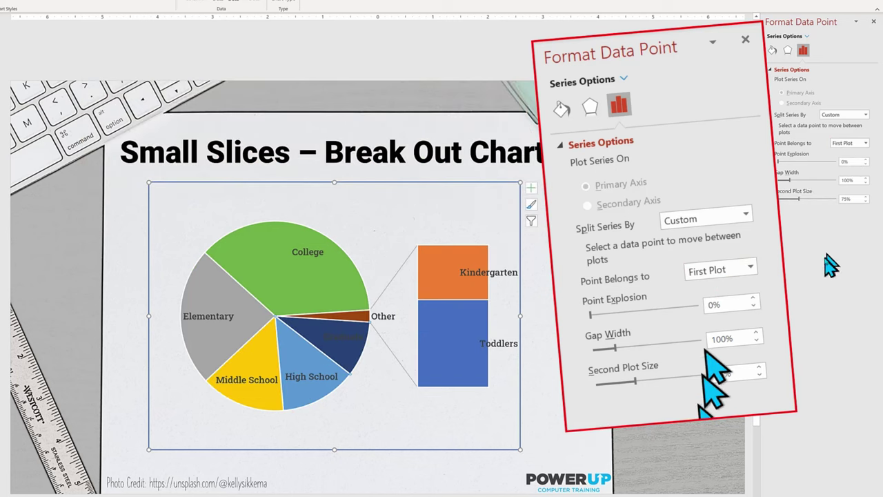
drag(798, 200, 780, 201)
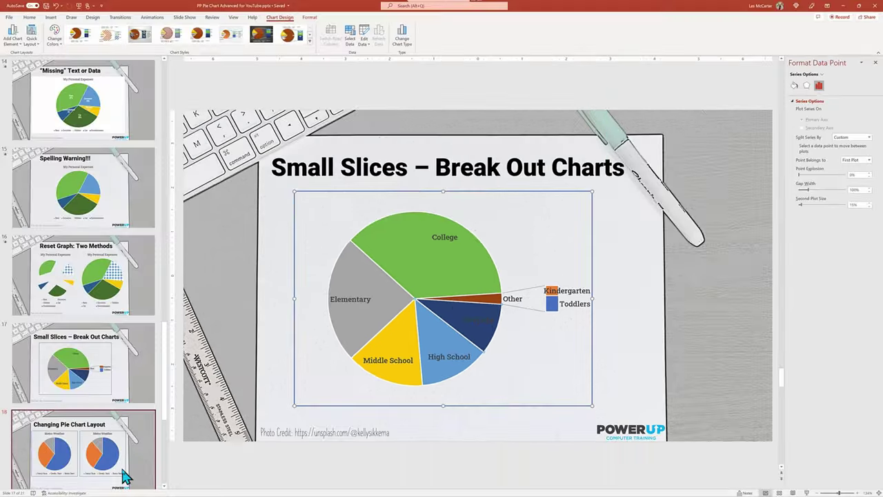
click(122, 474)
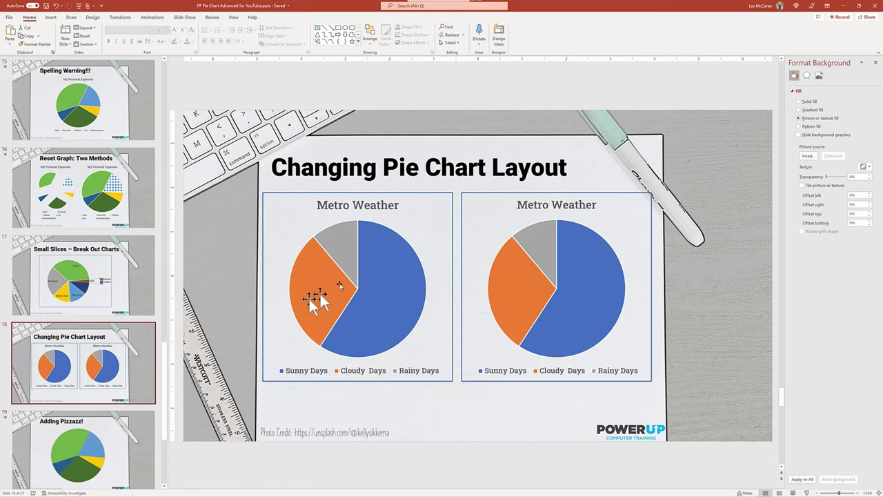
Turn the left Metro Weather chart into a Doughnut, then select the right chart
click(410, 257)
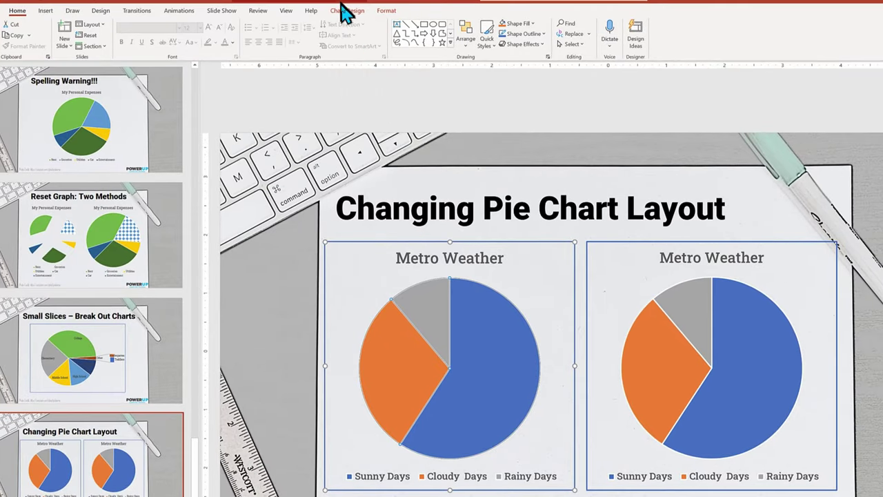
click(345, 11)
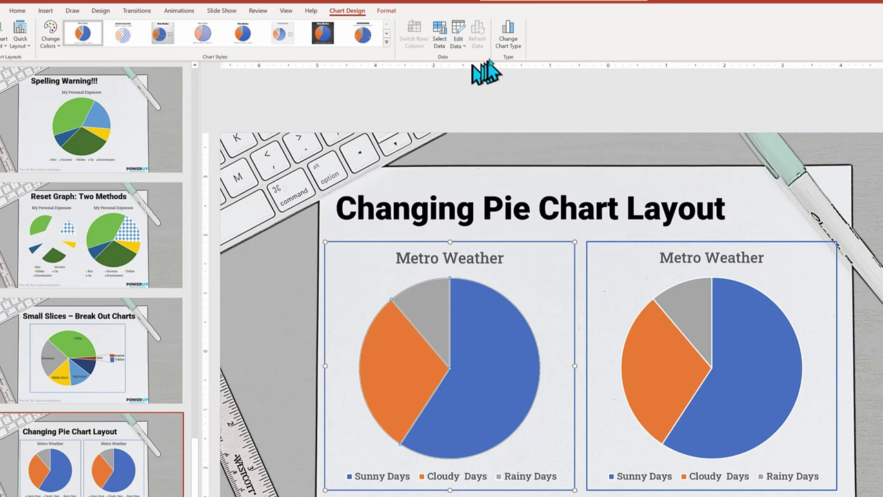
click(508, 34)
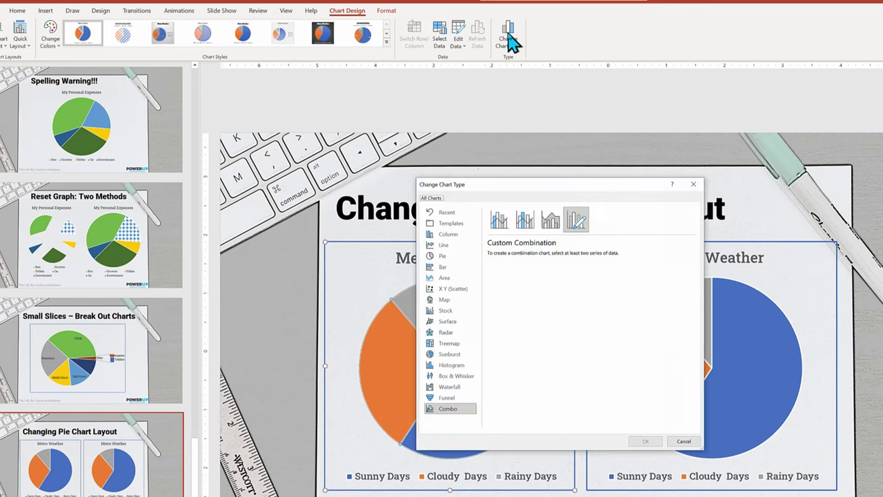
click(442, 256)
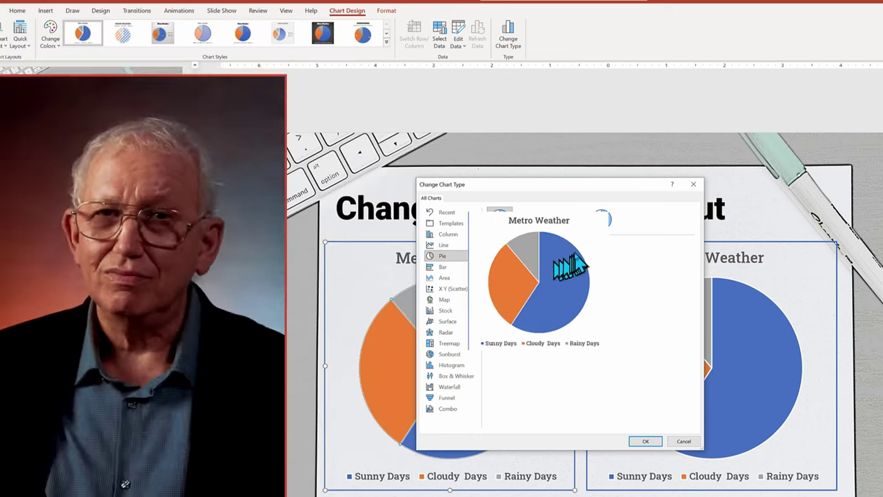
click(602, 221)
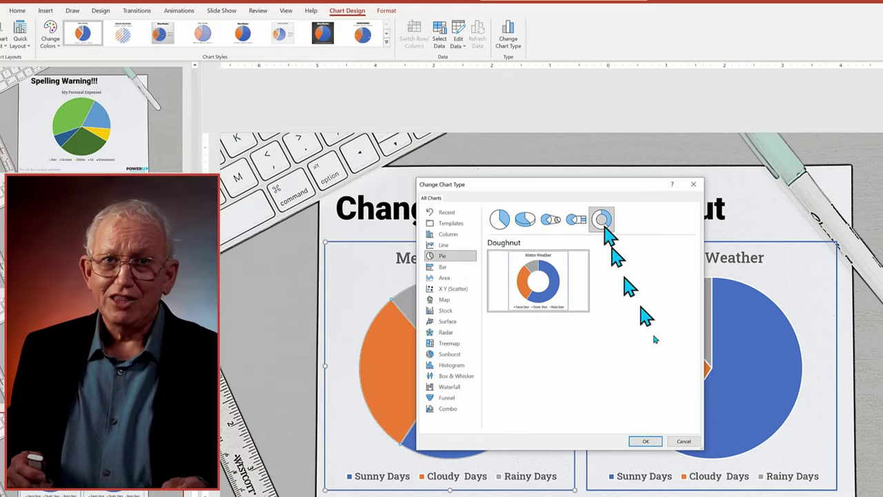
click(646, 441)
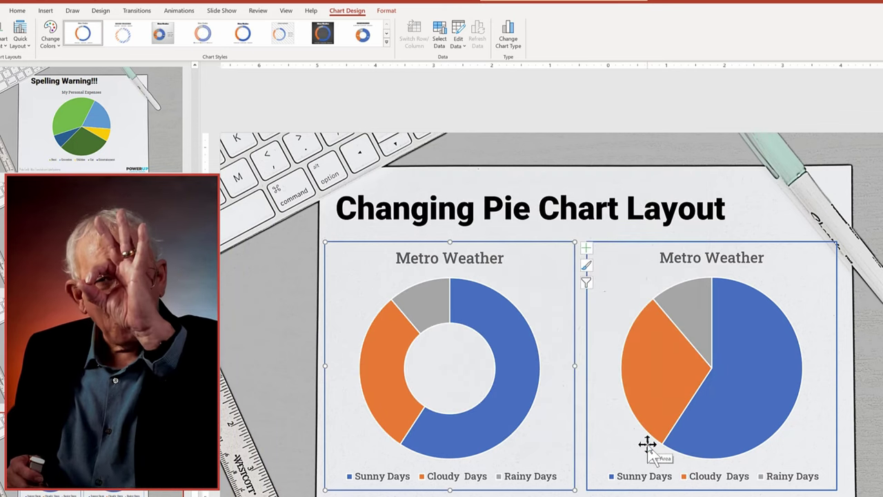
click(764, 348)
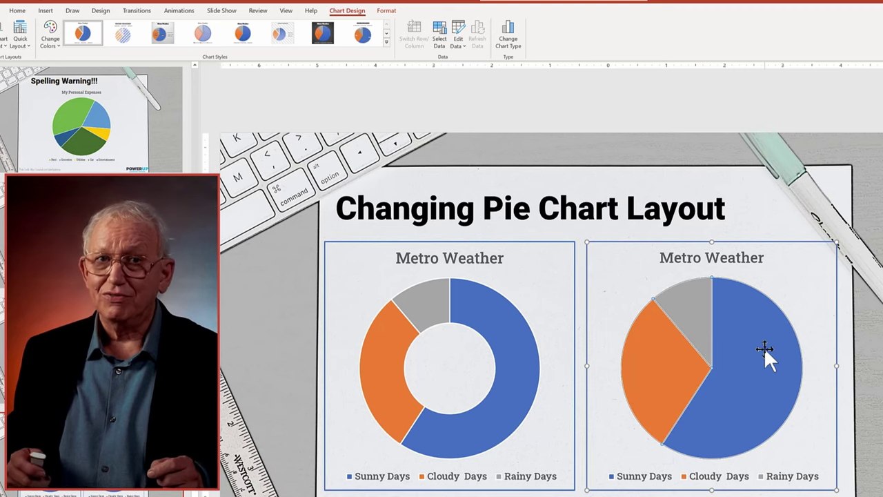
click(508, 41)
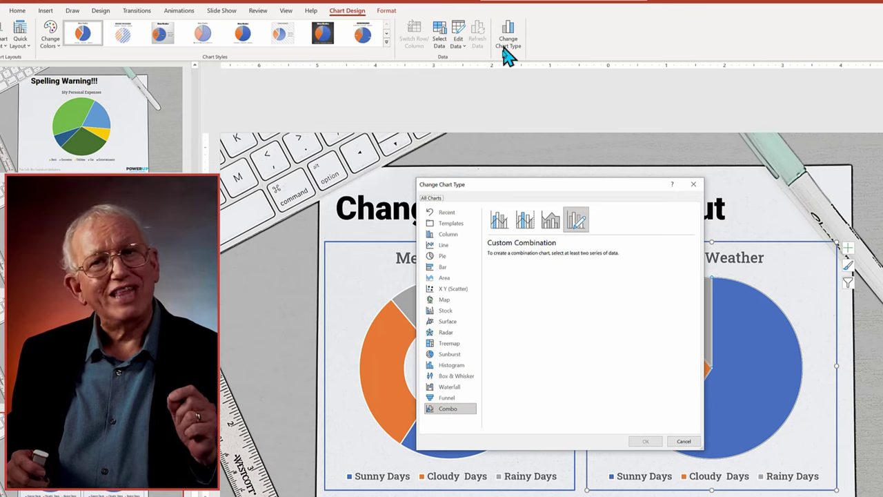
Make the right Metro Weather chart a 3-D Pie and apply a premade chart style
click(441, 258)
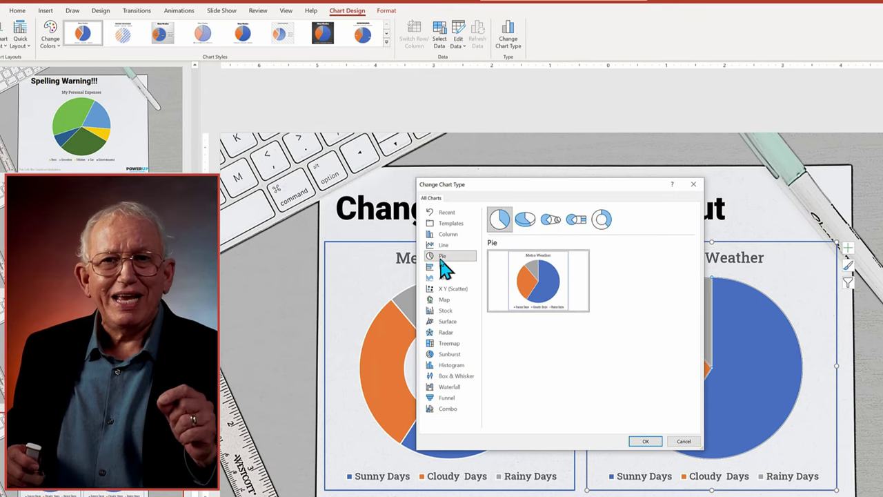
click(523, 221)
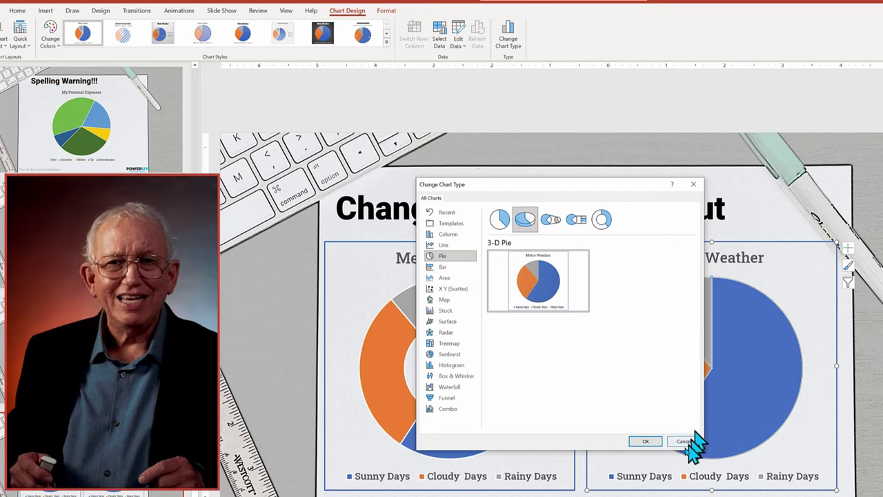
click(644, 441)
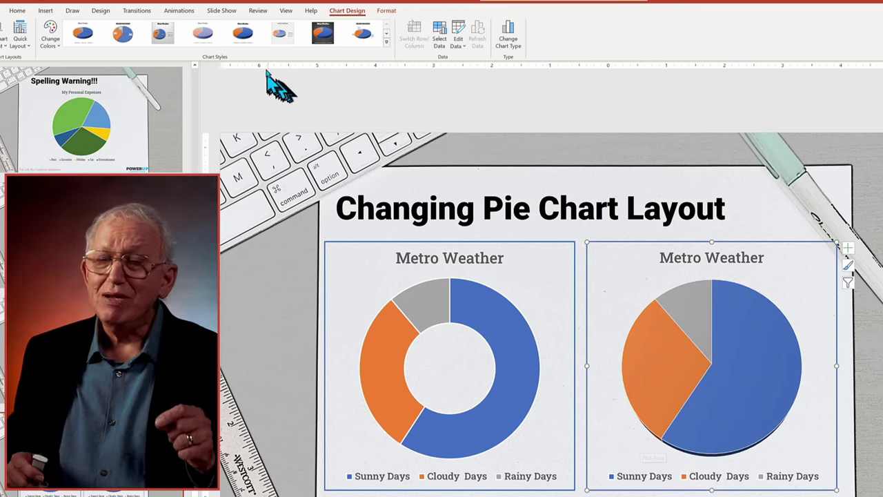
click(386, 43)
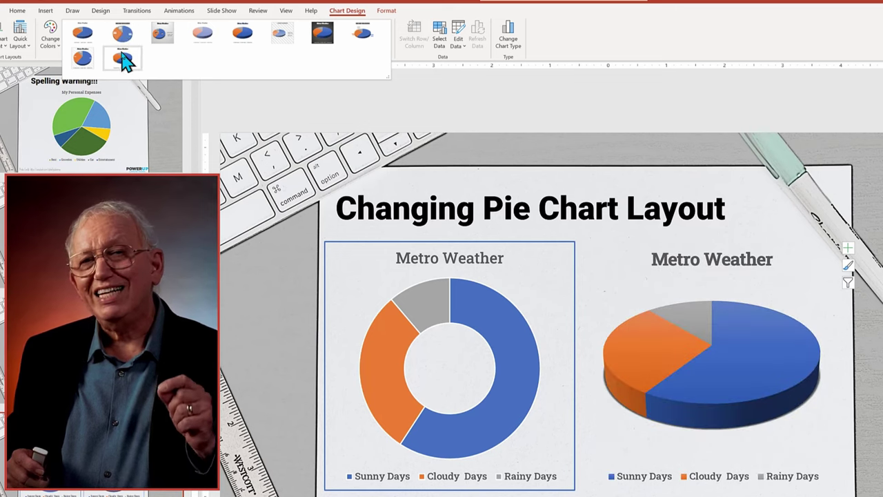
click(122, 61)
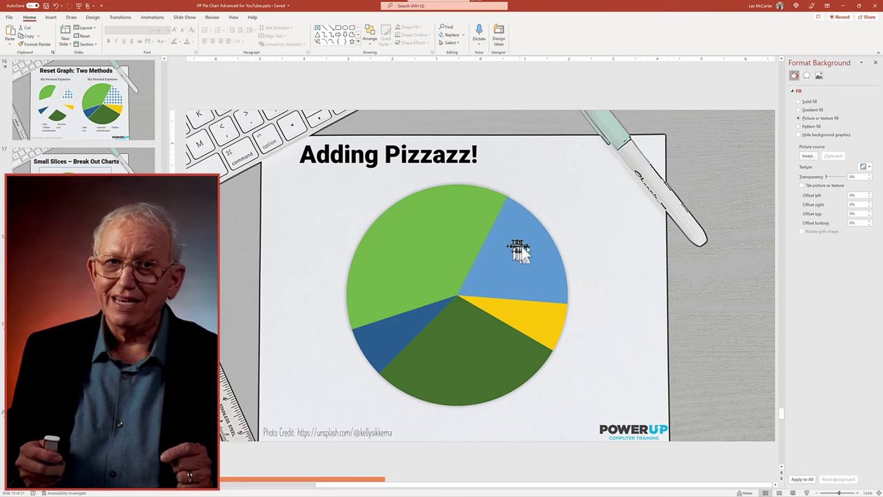
Apply the third premade chart style to the Adding Pizzazz! pie chart
mouse_move(543, 246)
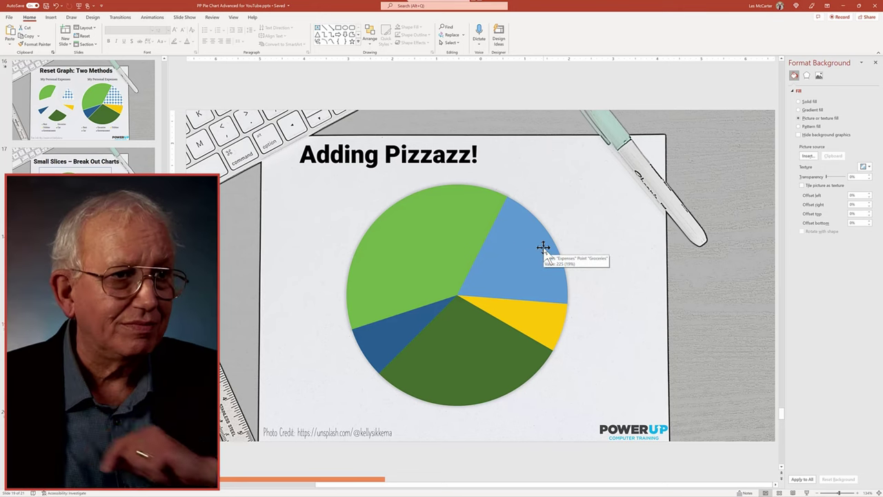
click(543, 247)
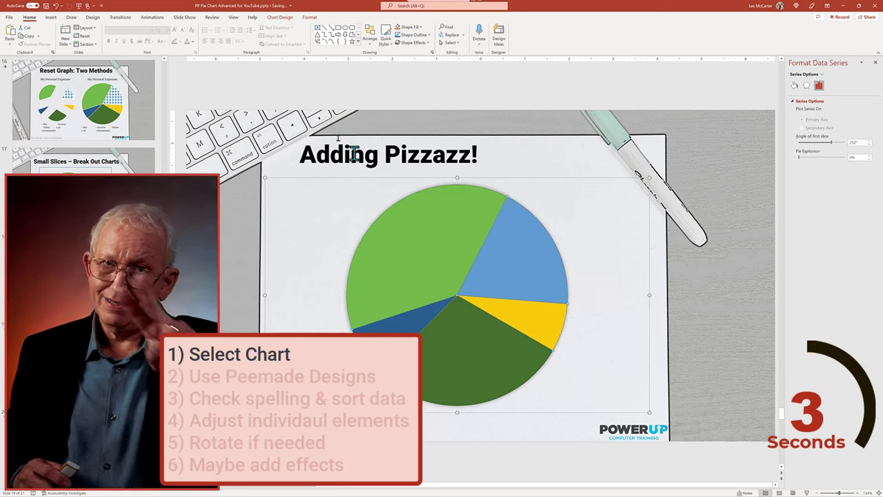
click(278, 19)
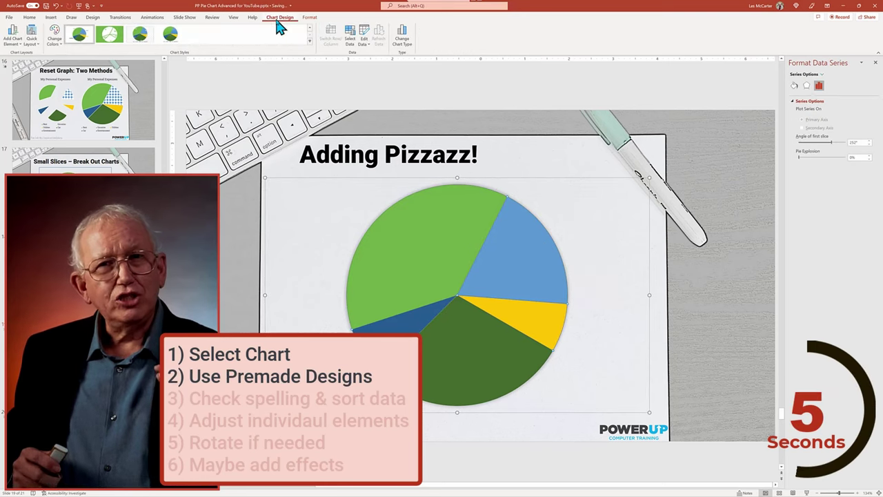
click(310, 43)
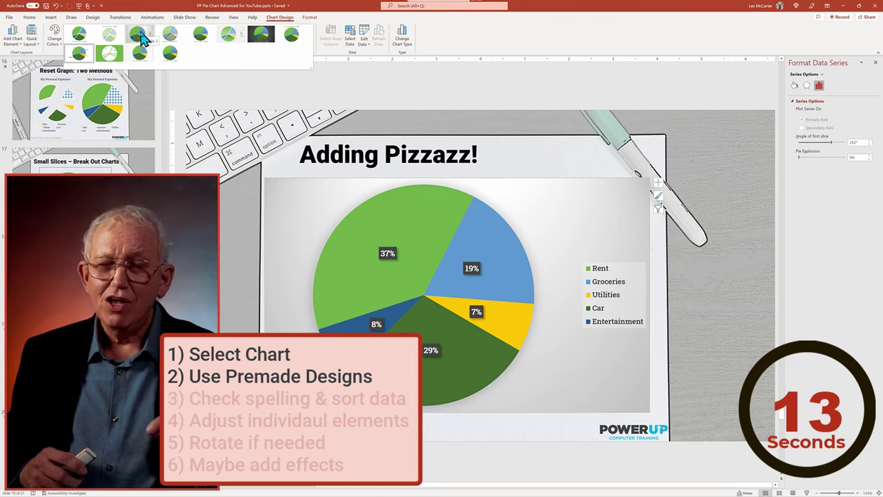
click(140, 36)
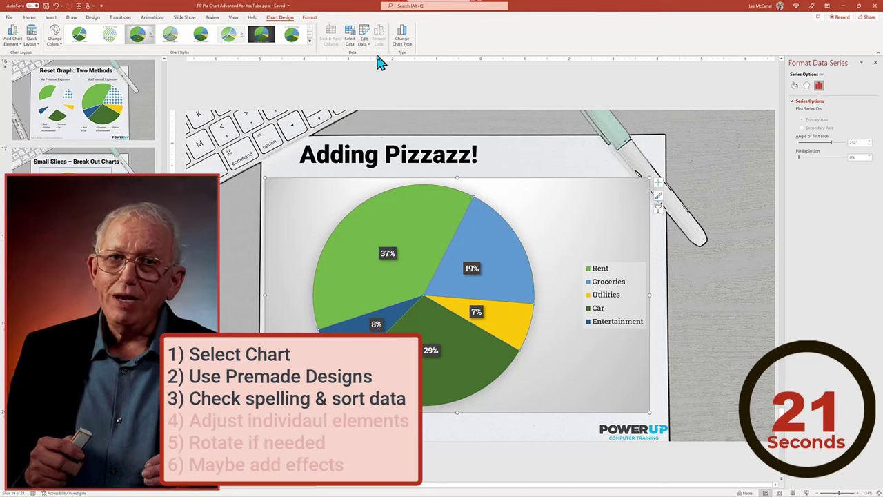
drag(451, 419, 457, 319)
Sort the expense values Smallest to Largest in the chart data sheet and close it
right_click(408, 360)
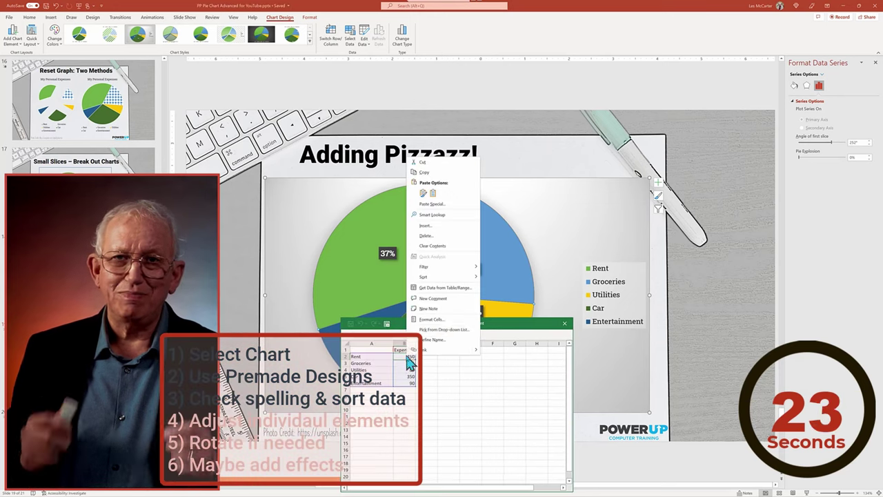
mouse_move(452, 277)
click(514, 278)
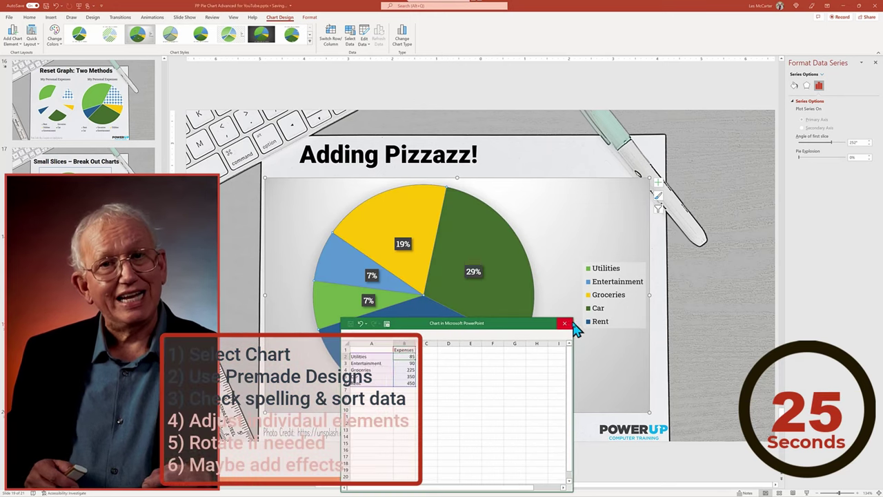
click(564, 323)
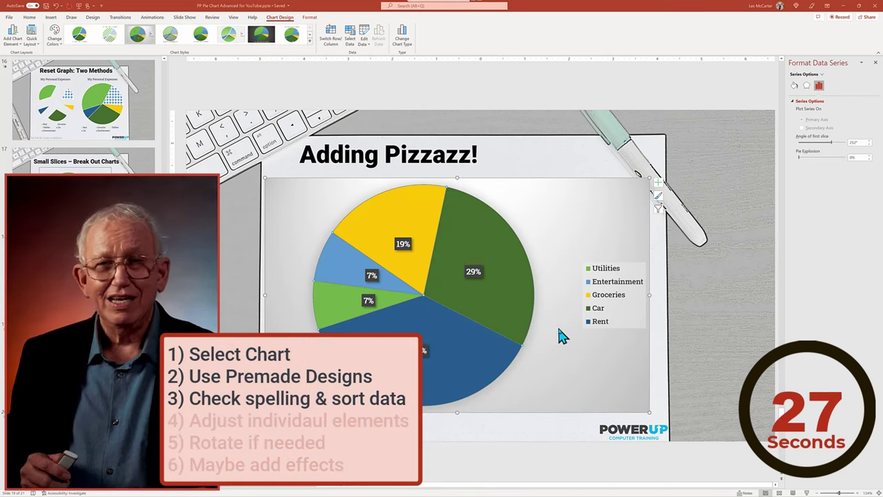
Add name-and-percent Data Callout labels, adjust their position, and rotate Rent to the top
click(13, 34)
mouse_move(33, 77)
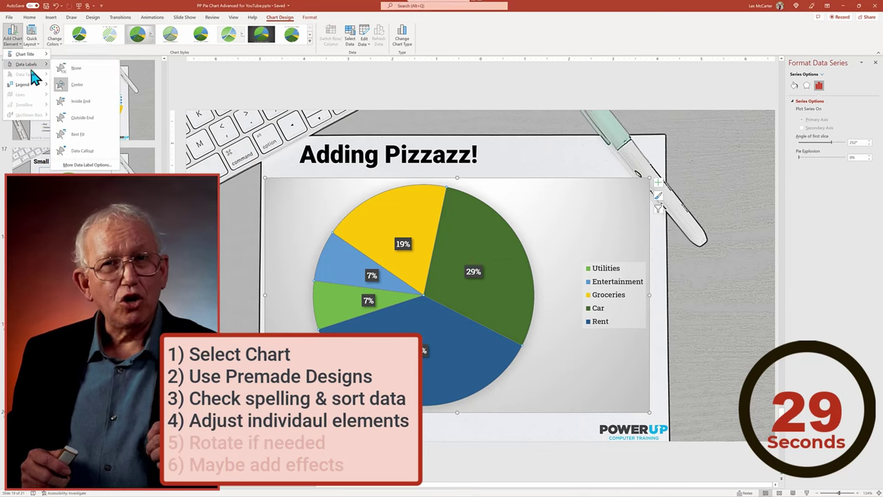
click(97, 160)
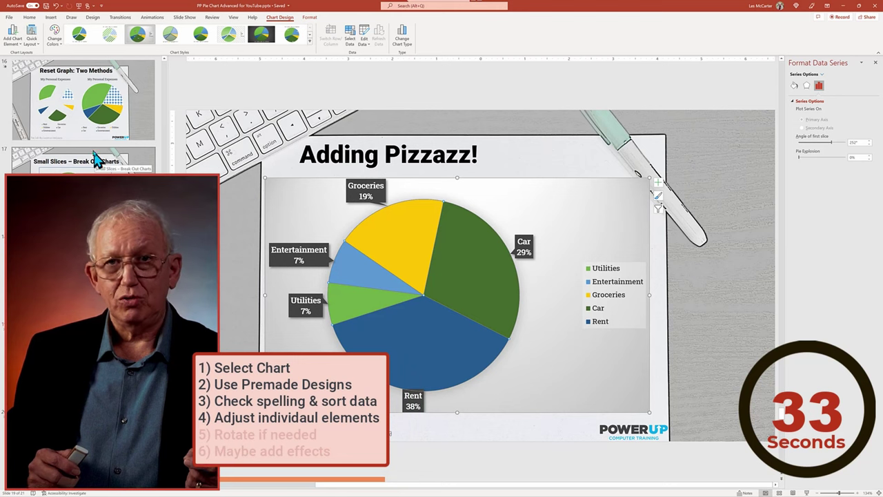
click(12, 35)
mouse_move(33, 78)
click(77, 97)
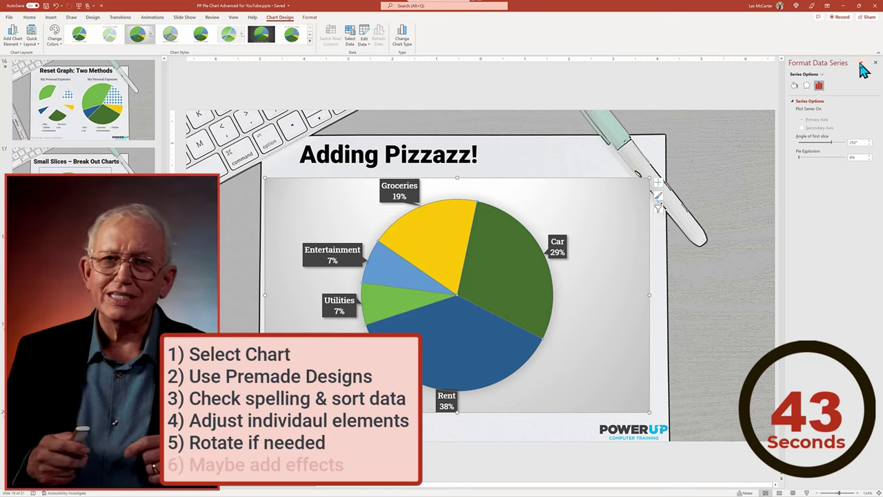
drag(832, 145, 803, 145)
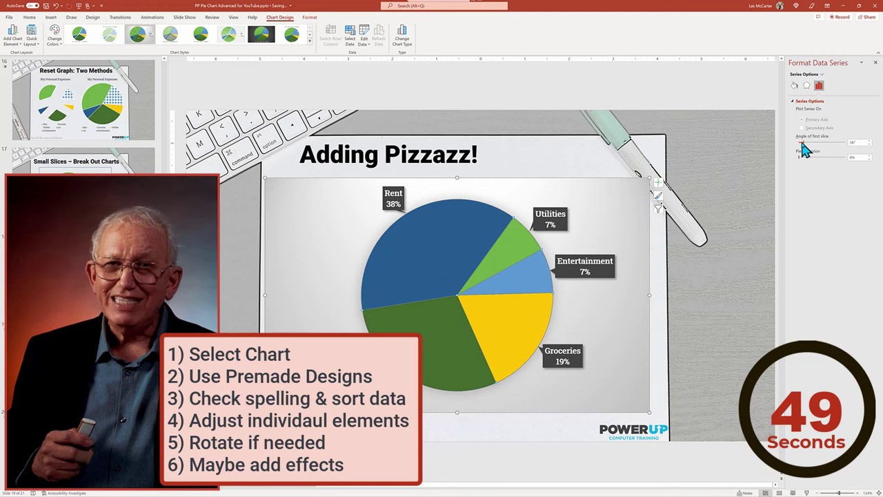
Set Pie Explosion to 10% and give the slices a Top bevel 3-D format
drag(801, 158, 799, 159)
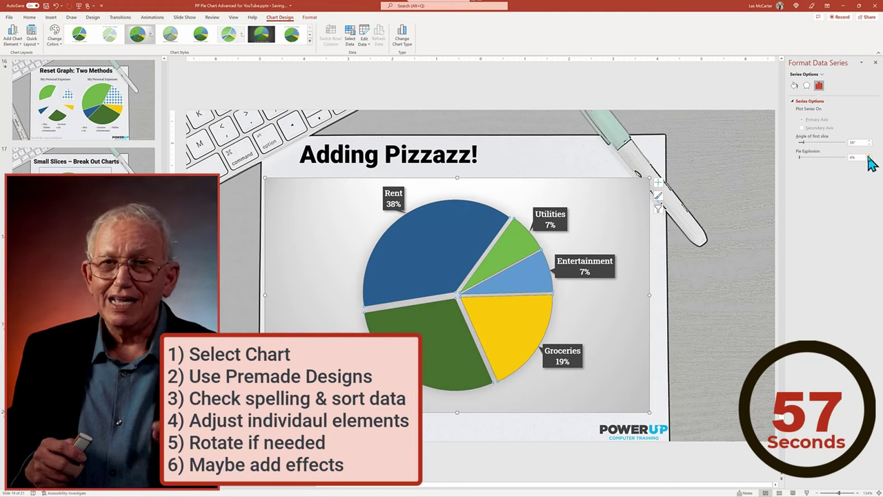
click(807, 85)
click(813, 172)
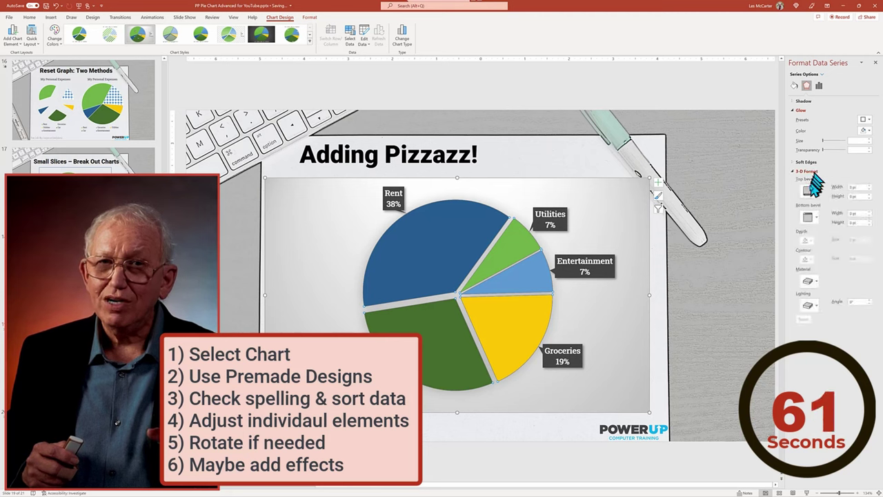
click(817, 193)
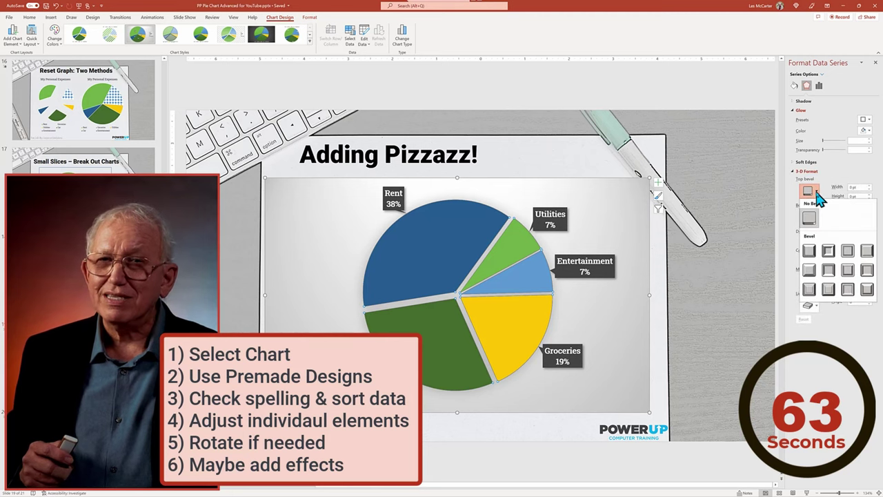
click(809, 251)
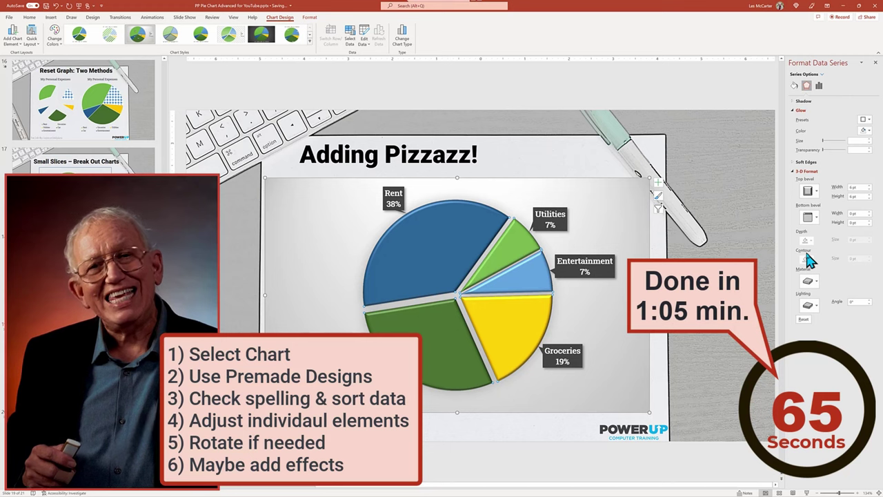